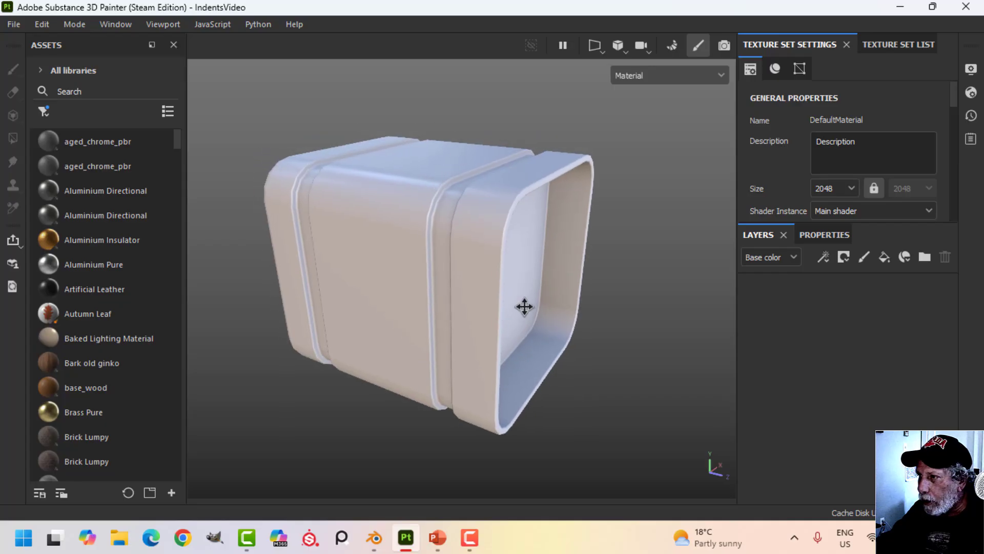
# - Search the smart materials for CHROM and apply Chrome Blue Tint to the model as a layer
pyautogui.click(44, 110)
pyautogui.click(75, 146)
pyautogui.click(89, 91)
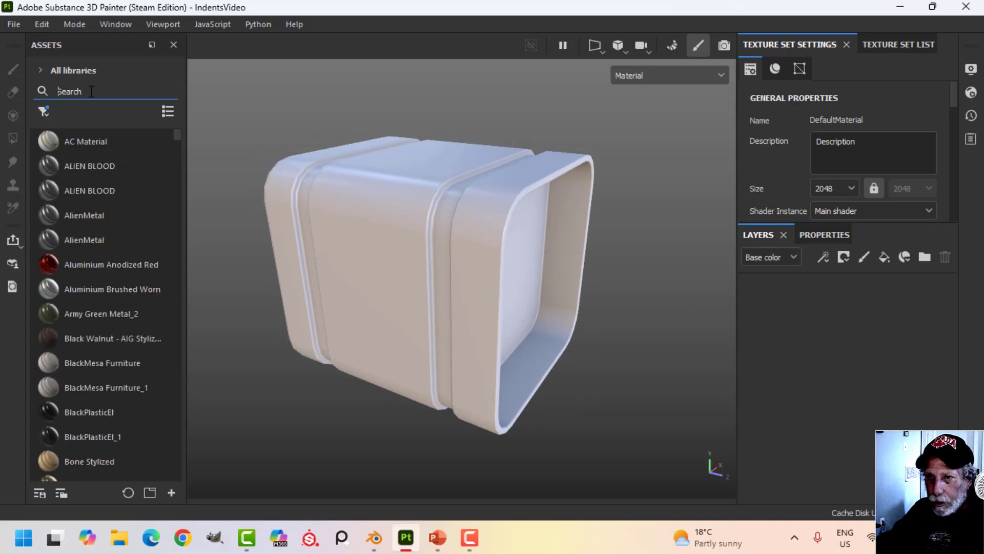
pyautogui.write('CHROM')
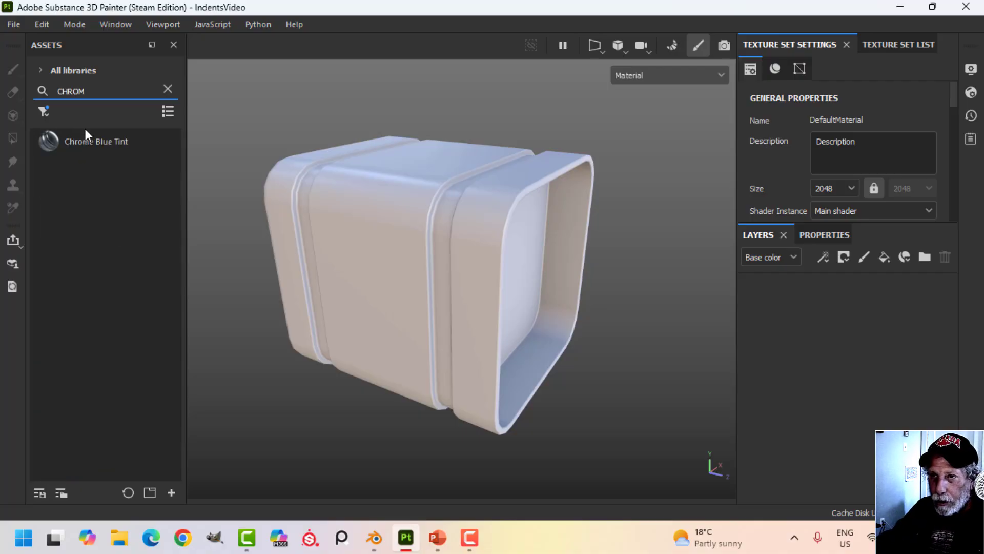
pyautogui.moveTo(87, 141); pyautogui.dragTo(834, 362)
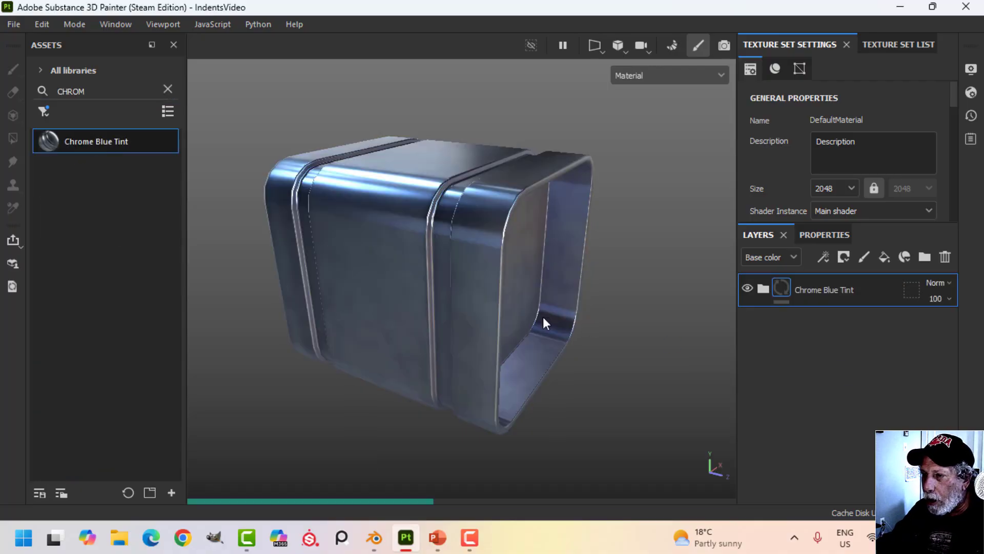
# - Add a fill layer above the chrome material with only the color, rough and height channels enabled
pyautogui.scroll(-1, 543, 317)
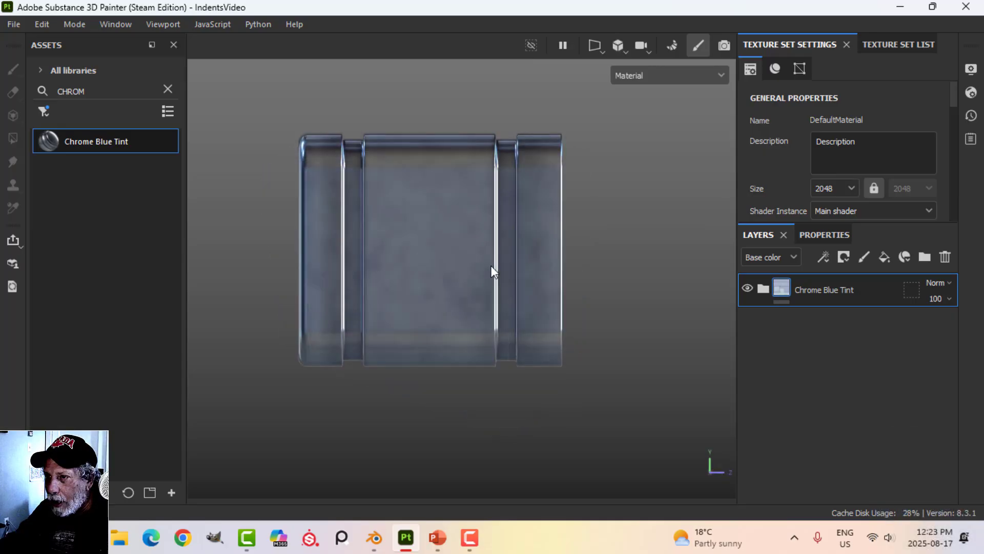
pyautogui.keyDown('alt'); pyautogui.moveTo(491, 265); pyautogui.dragTo(514, 274, button='middle'); pyautogui.keyUp('alt')
pyautogui.scroll(1, 512, 270)
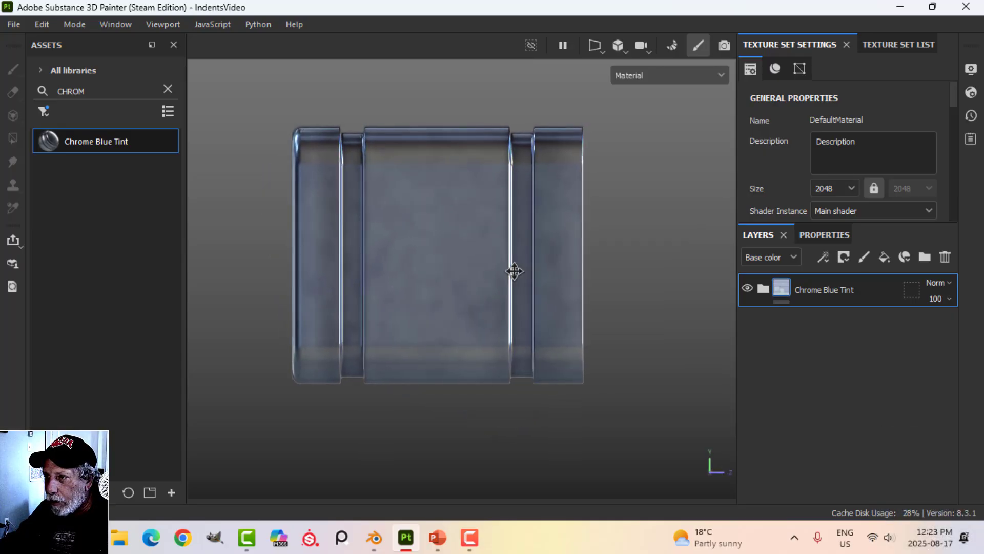
pyautogui.click(883, 256)
pyautogui.scroll(-3, 828, 383)
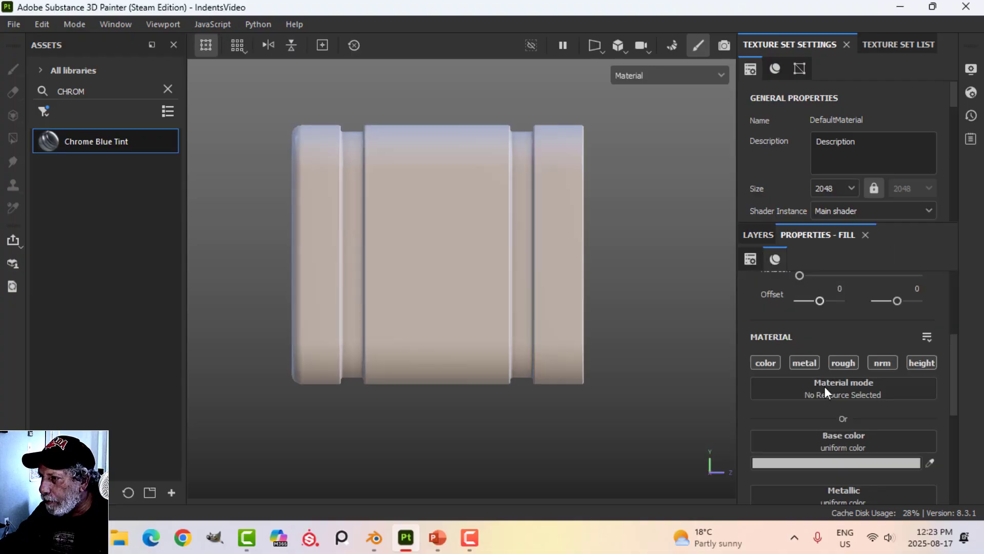
pyautogui.click(770, 361)
pyautogui.click(843, 363)
pyautogui.click(923, 361)
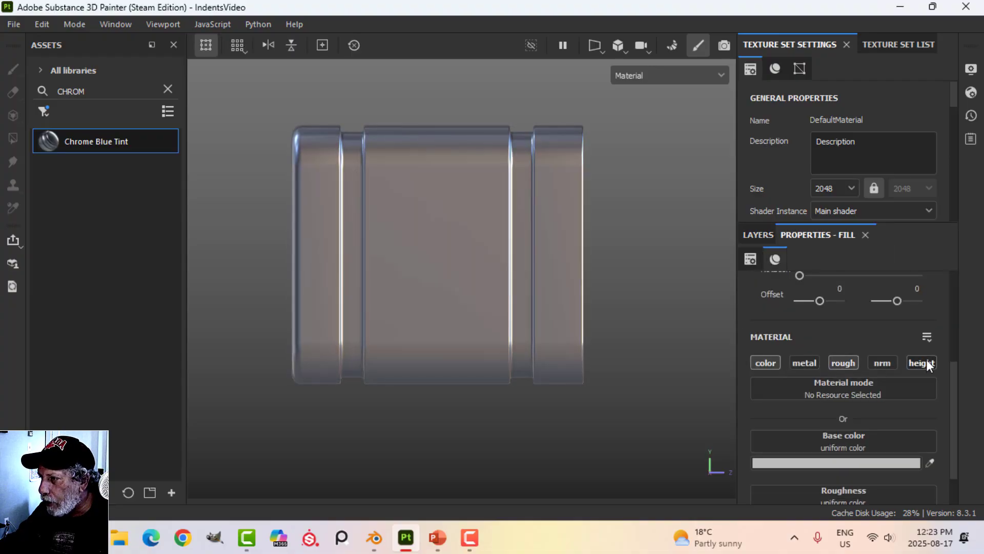
# - Set the fill layer's base color to a near-black grey
pyautogui.scroll(-1, 865, 460)
pyautogui.click(844, 421)
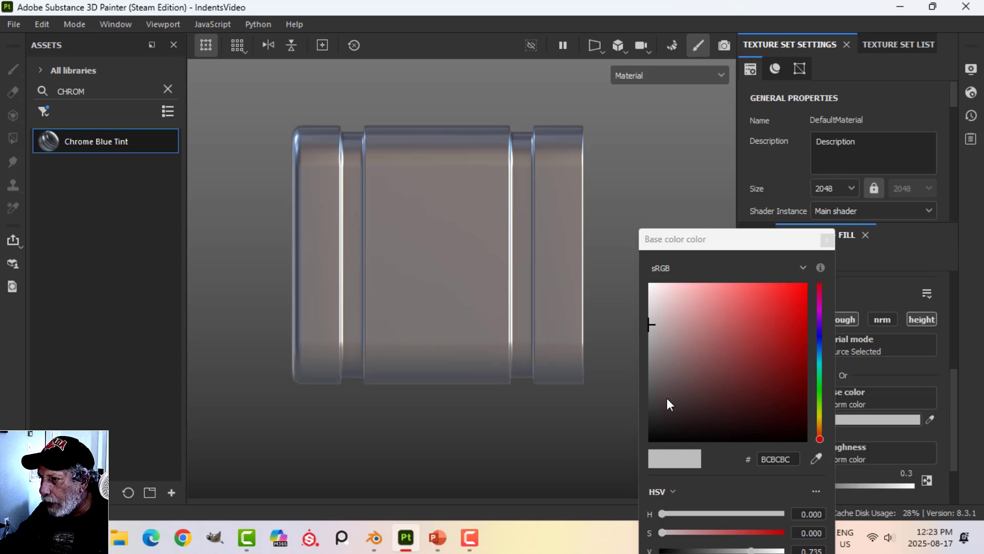
pyautogui.moveTo(666, 398); pyautogui.dragTo(646, 416)
pyautogui.click(826, 239)
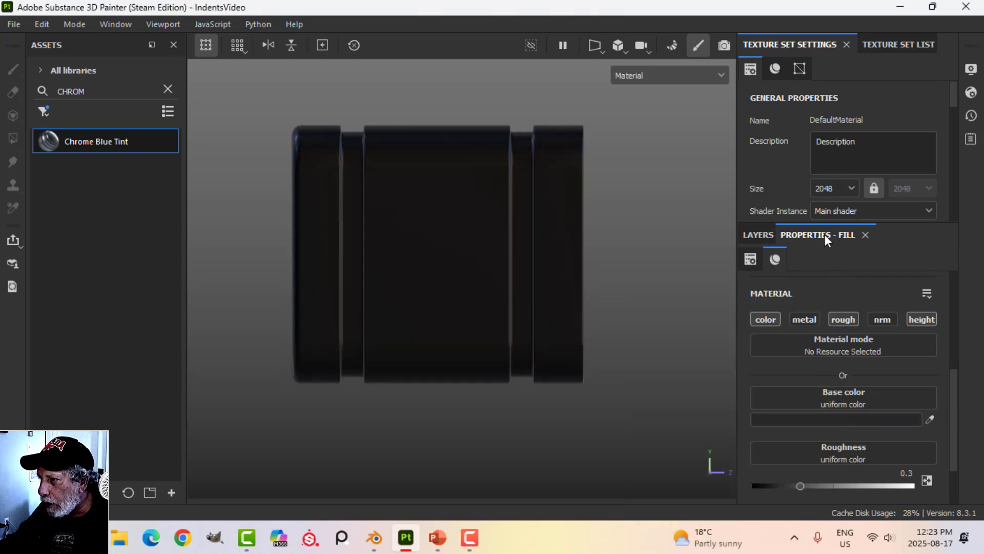
# - Set the fill layer's roughness to 1 and its height to -1
pyautogui.scroll(-1, 857, 445)
pyautogui.moveTo(801, 444); pyautogui.dragTo(946, 443)
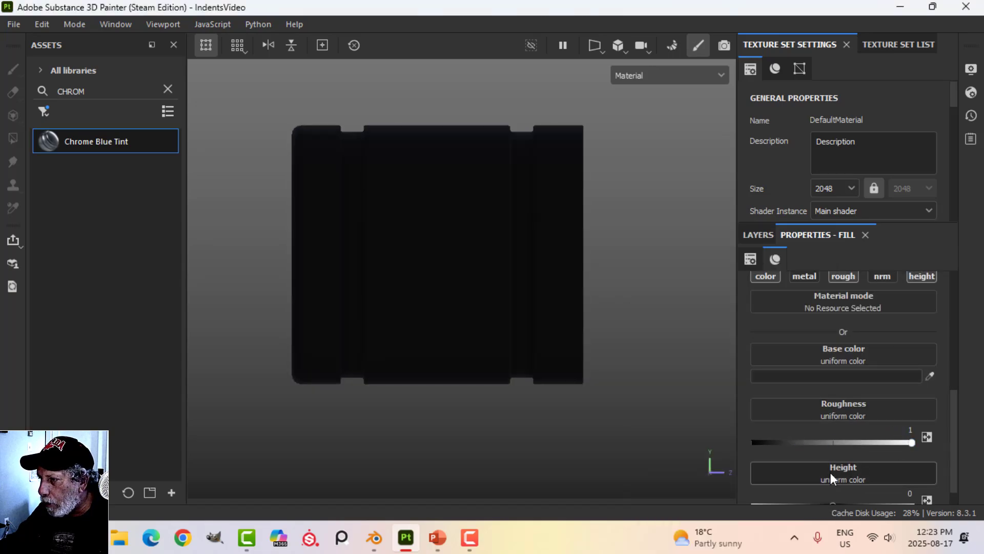
pyautogui.scroll(-1, 832, 478)
pyautogui.moveTo(836, 482); pyautogui.dragTo(753, 480)
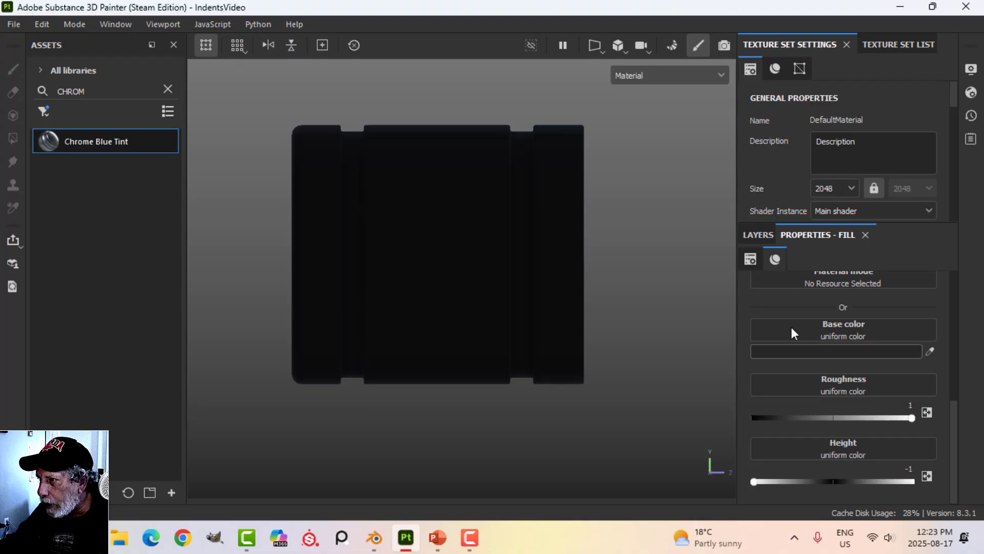
# - Add a black mask to the fill layer and add a paint effect to that mask
pyautogui.click(758, 234)
pyautogui.click(844, 256)
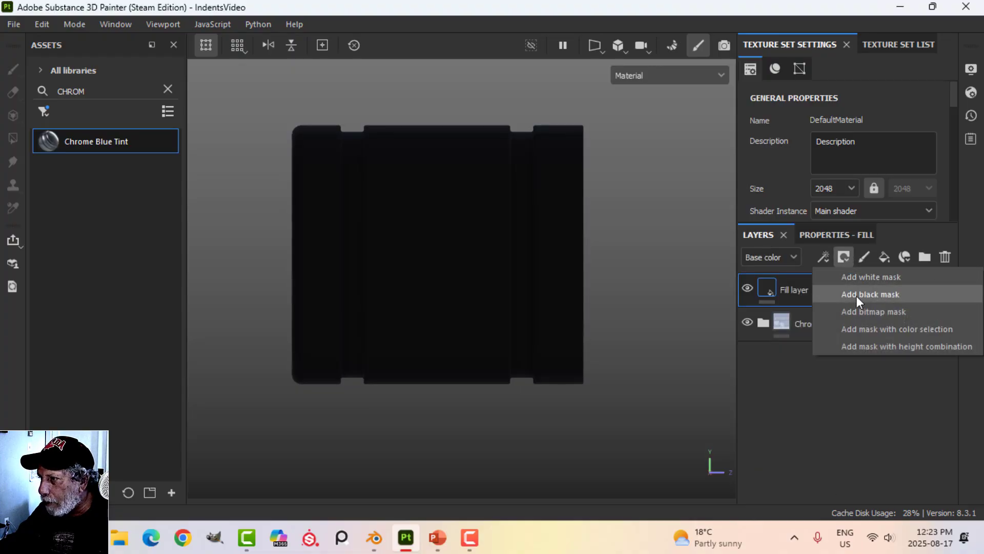
pyautogui.click(857, 296)
pyautogui.click(824, 258)
pyautogui.click(861, 292)
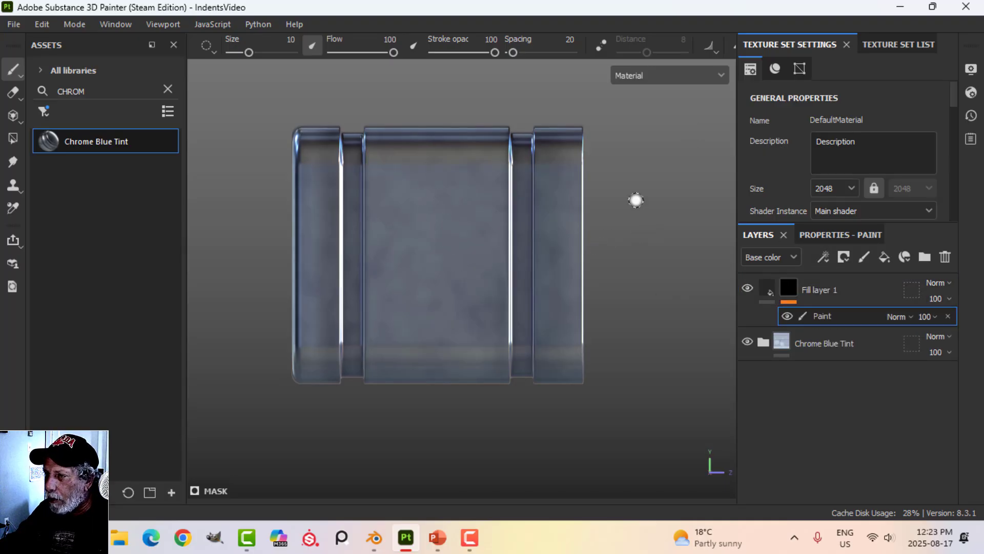
# - Widen the viewport to reveal the symmetry control and turn on symmetry for painting
pyautogui.keyDown('alt'); pyautogui.moveTo(636, 200); pyautogui.dragTo(459, 278); pyautogui.keyUp('alt')
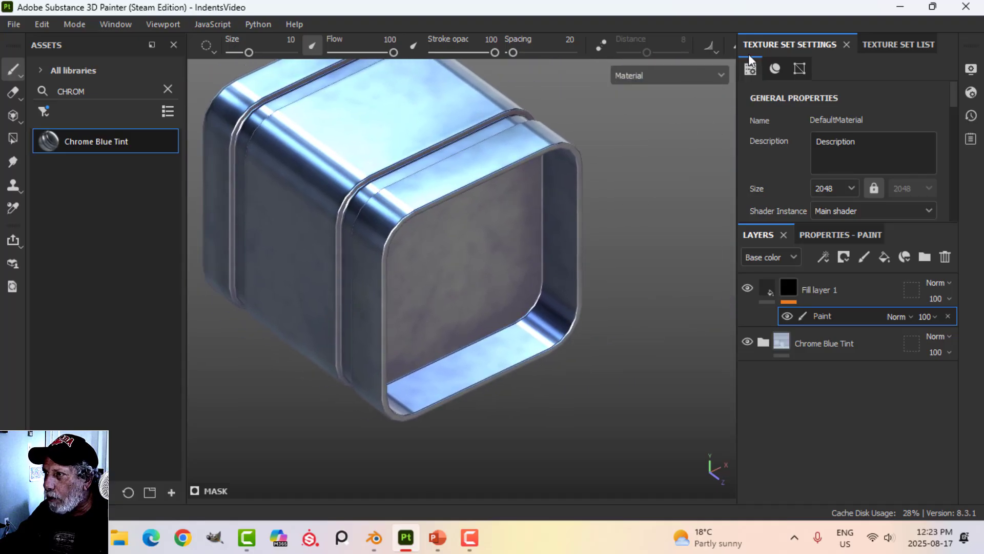
pyautogui.moveTo(736, 77); pyautogui.dragTo(756, 78)
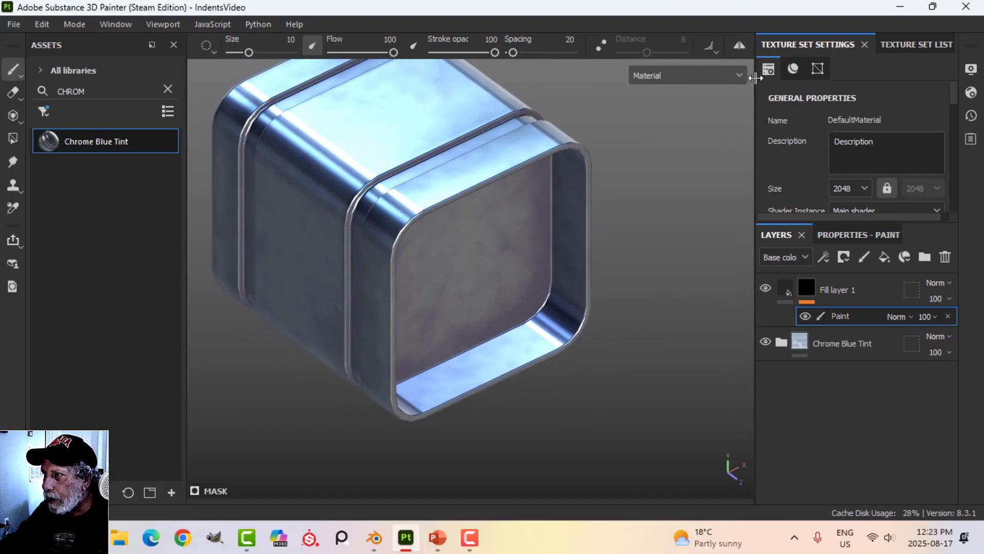
pyautogui.click(741, 47)
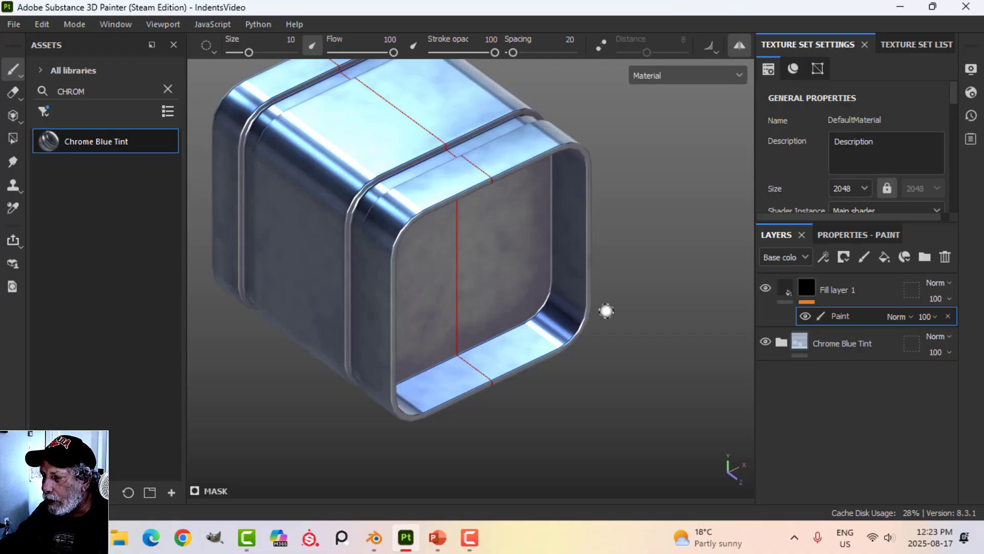
# - Face the model's side, search the alphas for STRIP and choose Line Stripes as the brush alpha
pyautogui.keyDown('alt'); pyautogui.moveTo(556, 351); pyautogui.dragTo(628, 316); pyautogui.keyUp('alt')
pyautogui.keyDown('alt'); pyautogui.moveTo(501, 328); pyautogui.dragTo(600, 351, button='middle'); pyautogui.keyUp('alt')
pyautogui.scroll(1, 570, 328)
pyautogui.scroll(1, 582, 344)
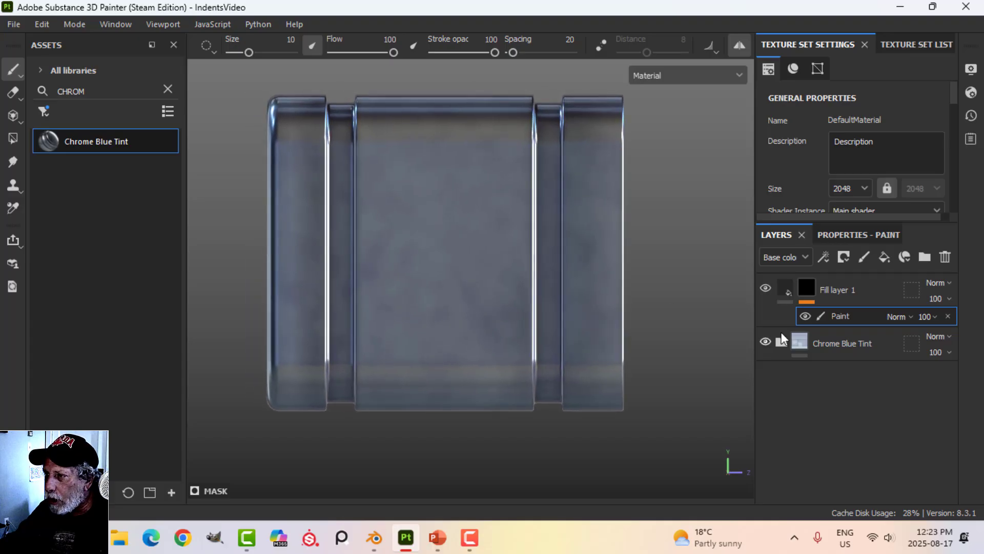
pyautogui.click(167, 90)
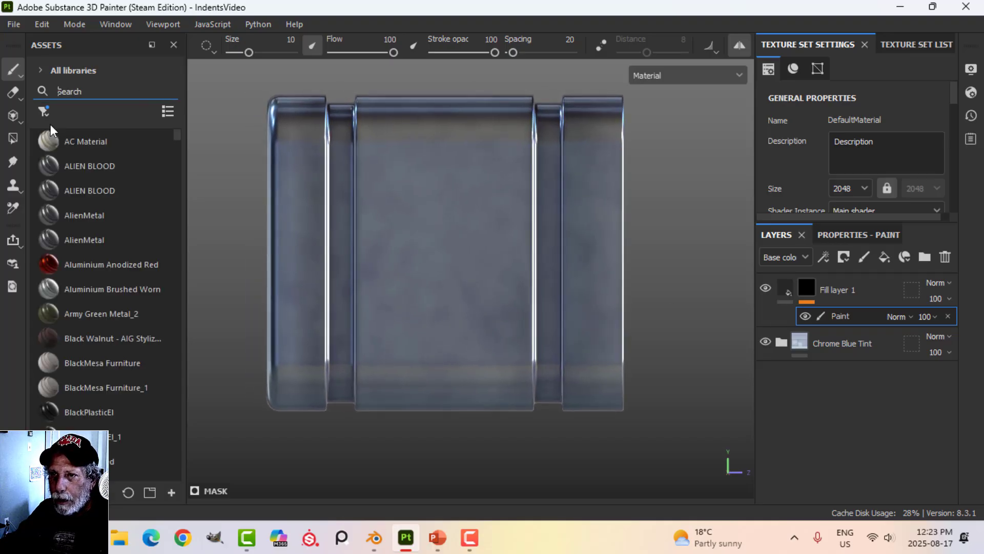
pyautogui.click(44, 112)
pyautogui.click(89, 201)
pyautogui.click(98, 91)
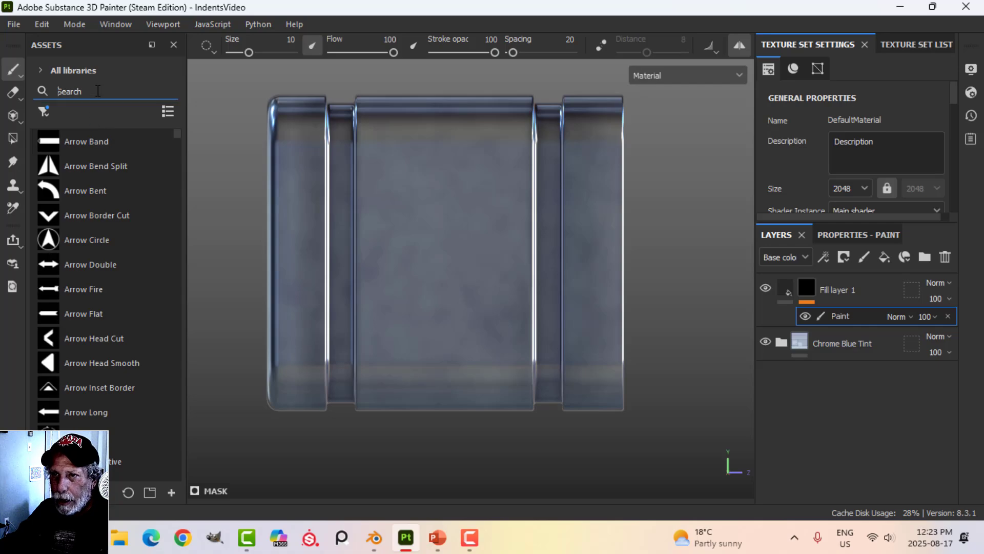
pyautogui.write('STRIP')
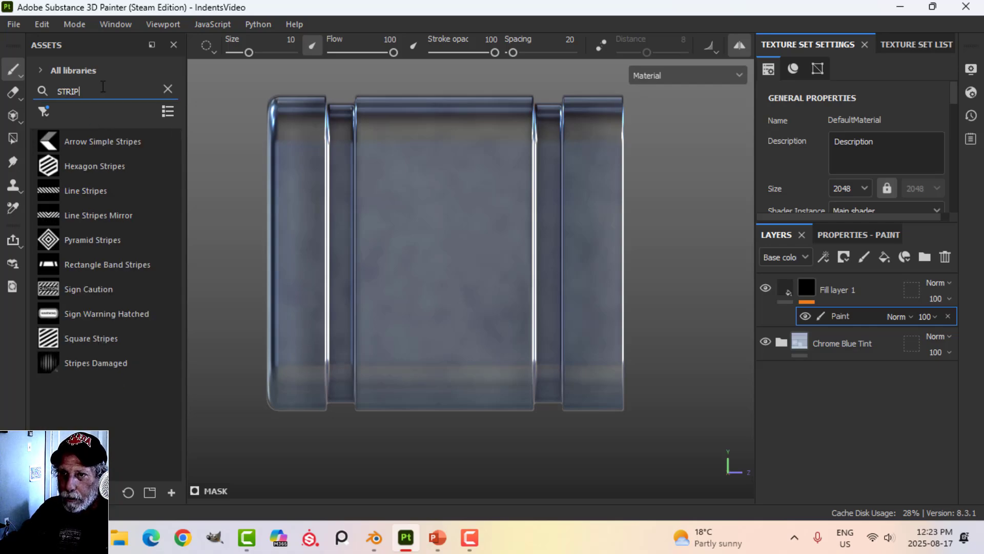
pyautogui.click(90, 190)
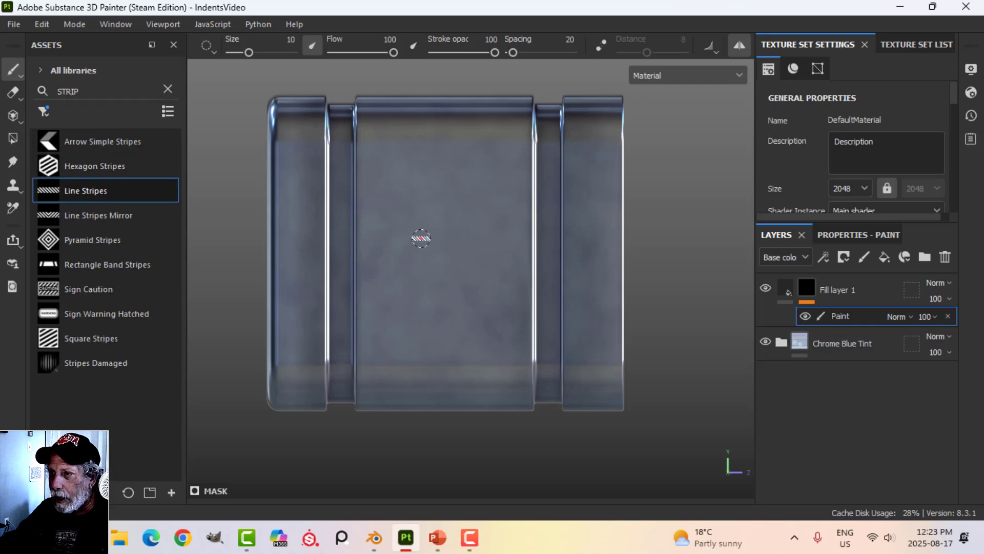
# - Enlarge the brush to a size of about 80 and set its spacing to 1
pyautogui.keyDown('ctrl'); pyautogui.moveTo(422, 238); pyautogui.dragTo(478, 238, button='right'); pyautogui.keyUp('ctrl')
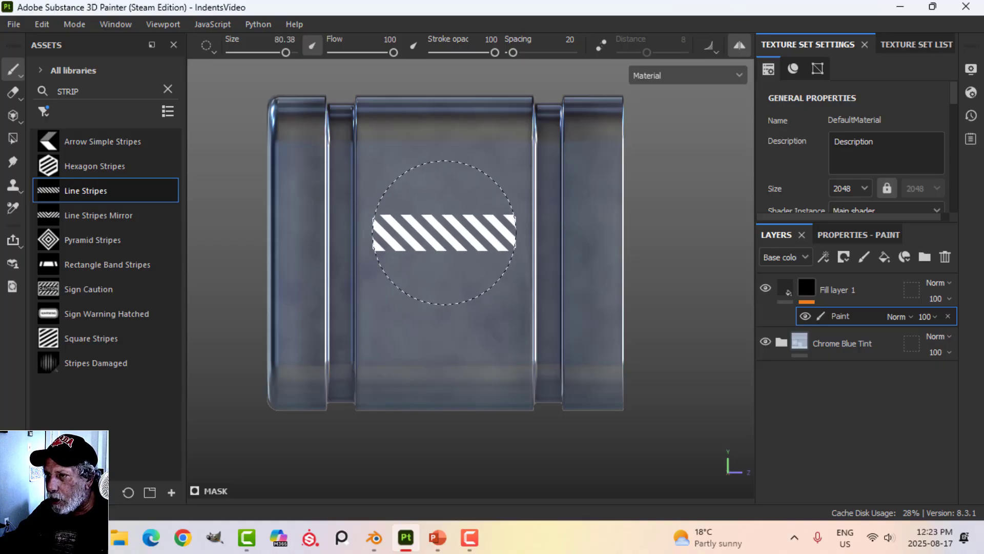
pyautogui.click(858, 234)
pyautogui.scroll(-4, 874, 438)
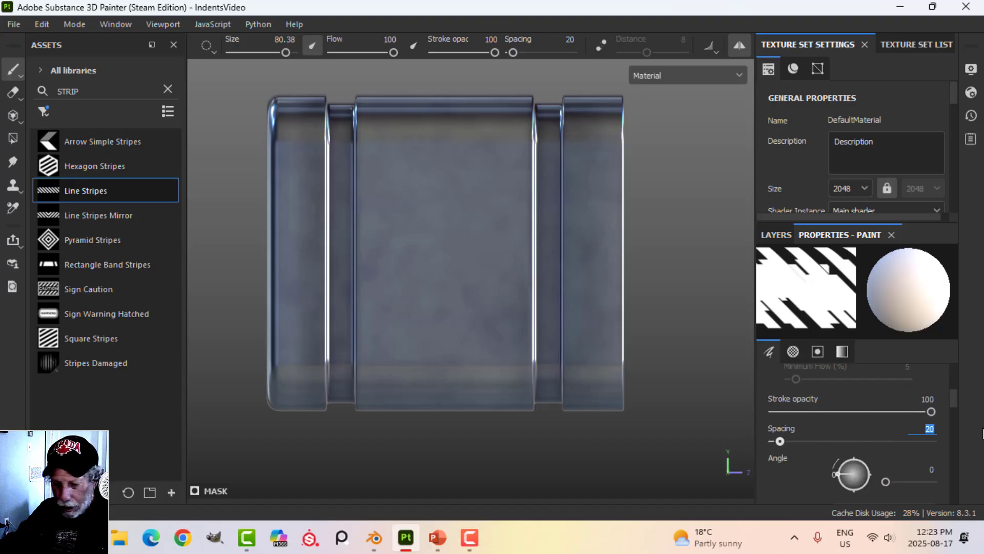
pyautogui.write('1')
pyautogui.press('Return')
# - Set the Line Stripes alpha to 5 stripes, bend 0 and height 1, and stamp it on the middle of the side's central panel
pyautogui.scroll(-12, 831, 439)
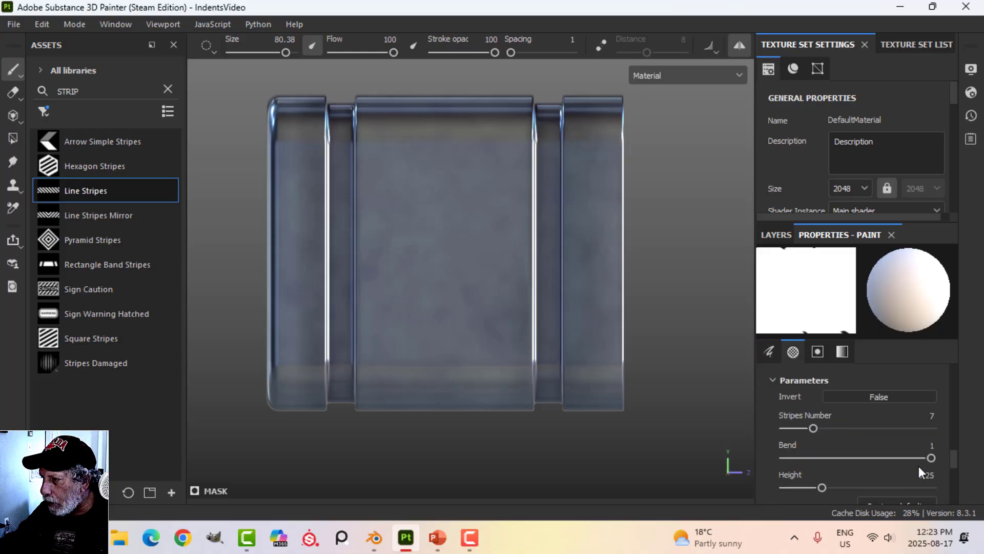
pyautogui.moveTo(929, 457); pyautogui.dragTo(778, 458)
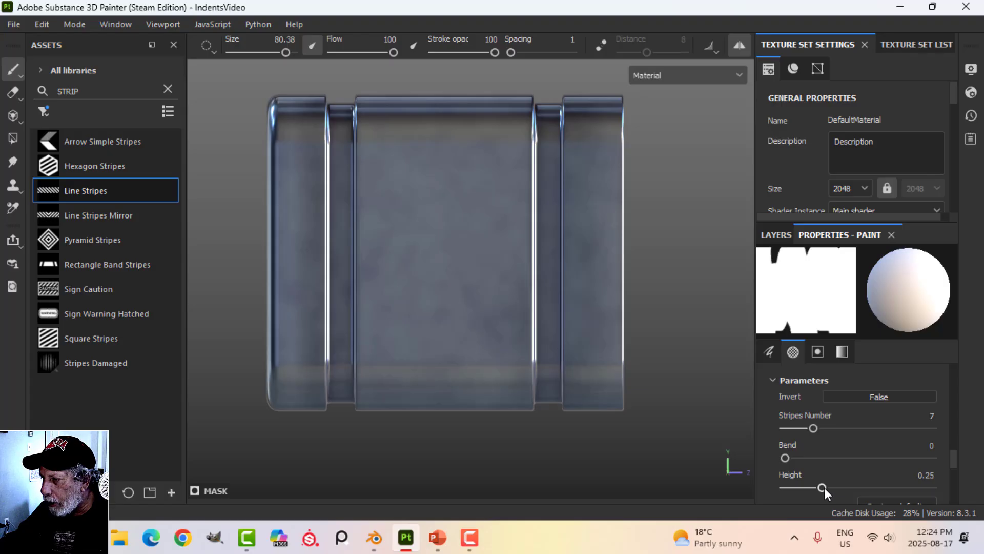
pyautogui.moveTo(822, 488); pyautogui.dragTo(932, 488)
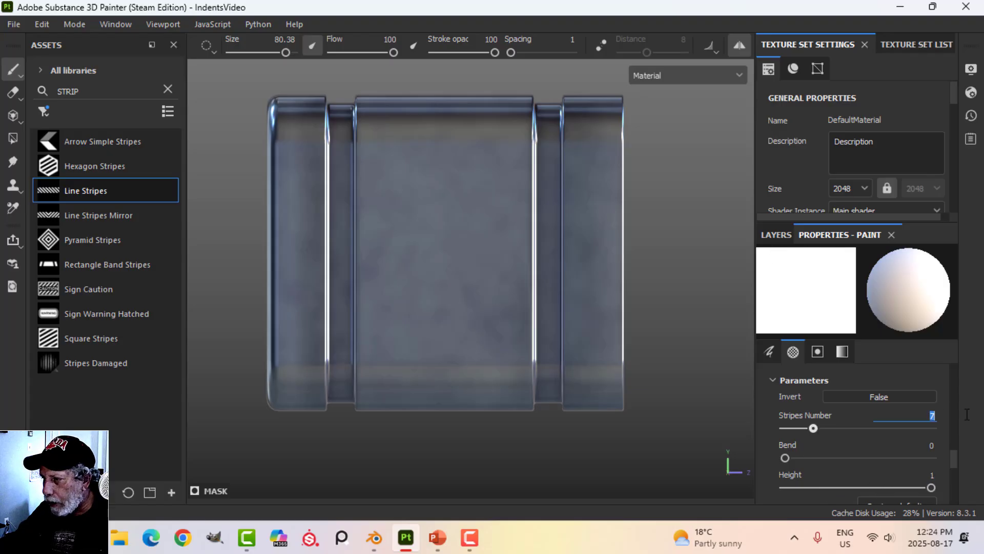
pyautogui.press('Return')
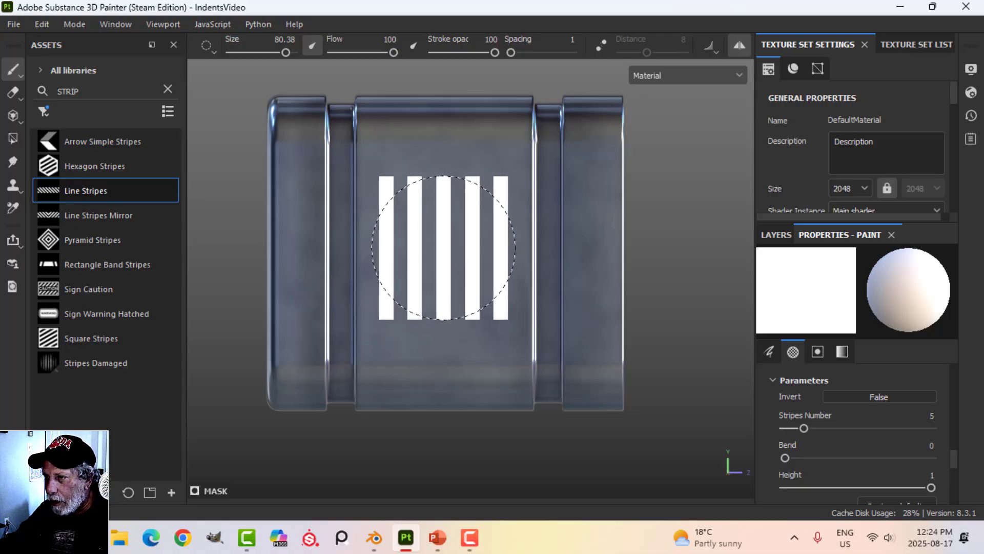
pyautogui.click(444, 248)
# - Examine the stamped stripe indents on the model's sides from several angles and distances
pyautogui.scroll(-3, 576, 367)
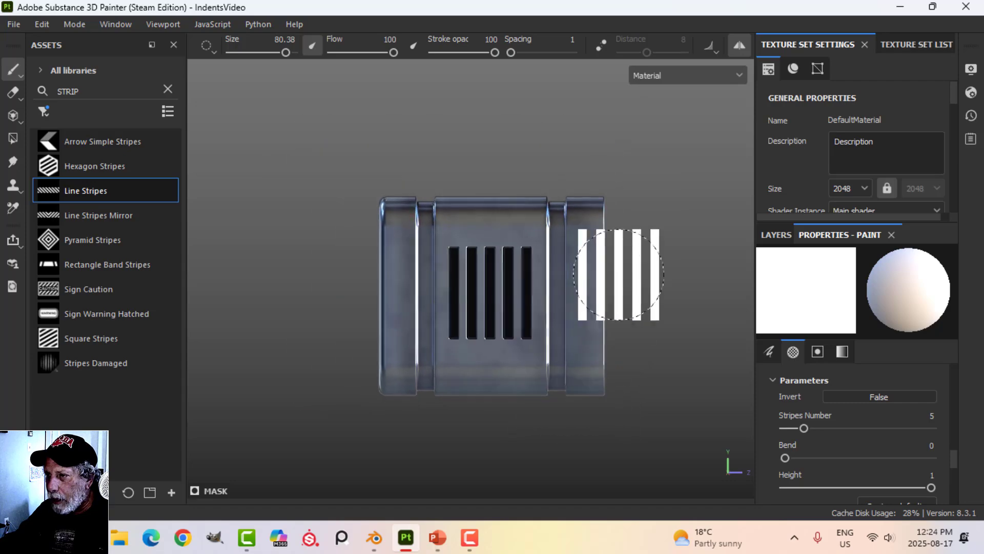
pyautogui.moveTo(643, 266)
pyautogui.keyDown('alt'); pyautogui.mouseDown()
pyautogui.moveTo(629, 289)
pyautogui.moveTo(439, 307)
pyautogui.moveTo(282, 266)
pyautogui.moveTo(659, 246)
pyautogui.mouseUp(); pyautogui.keyUp('alt')
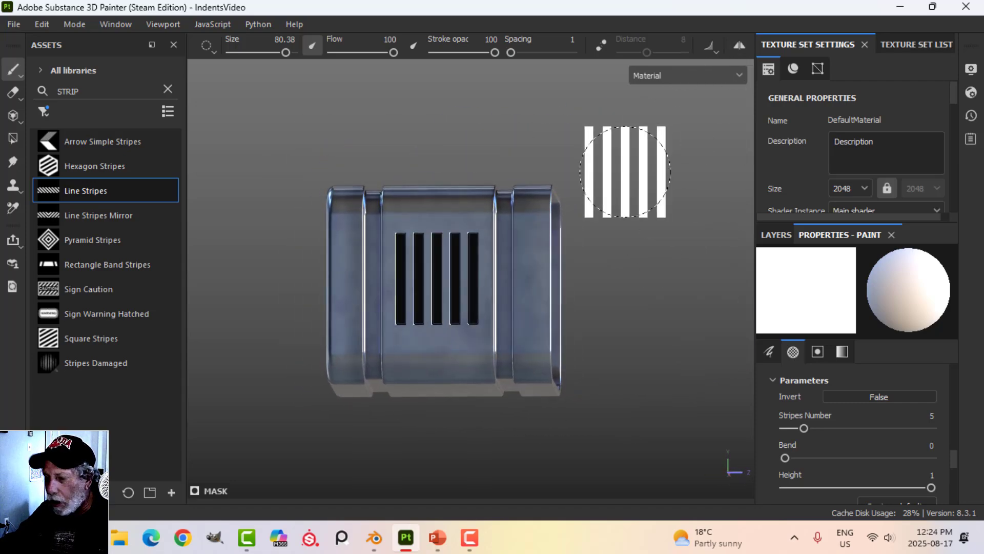
pyautogui.scroll(4, 631, 175)
pyautogui.scroll(-3, 600, 280)
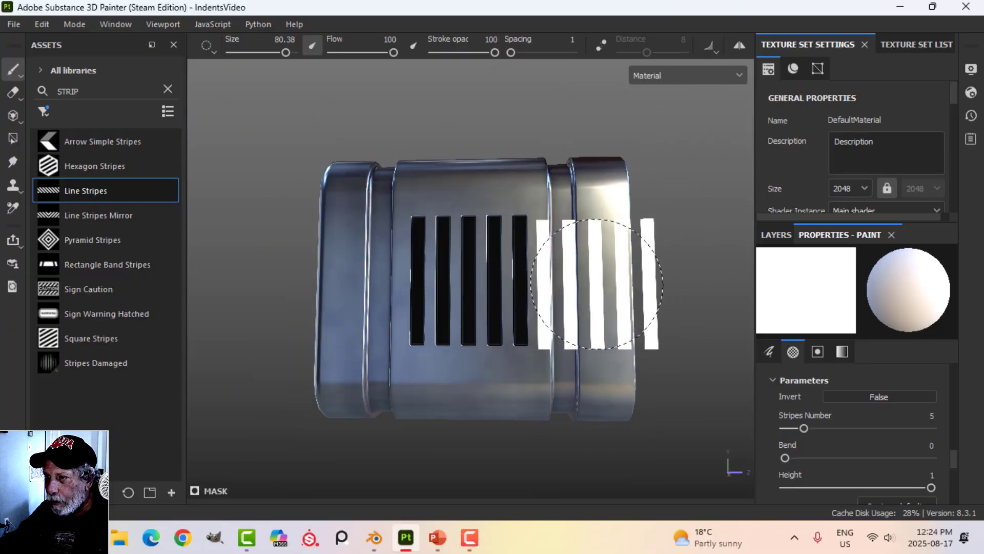
pyautogui.keyDown('alt'); pyautogui.moveTo(623, 285); pyautogui.dragTo(523, 293); pyautogui.keyUp('alt')
pyautogui.keyDown('alt'); pyautogui.moveTo(625, 241); pyautogui.dragTo(595, 259); pyautogui.keyUp('alt')
pyautogui.scroll(-1, 482, 294)
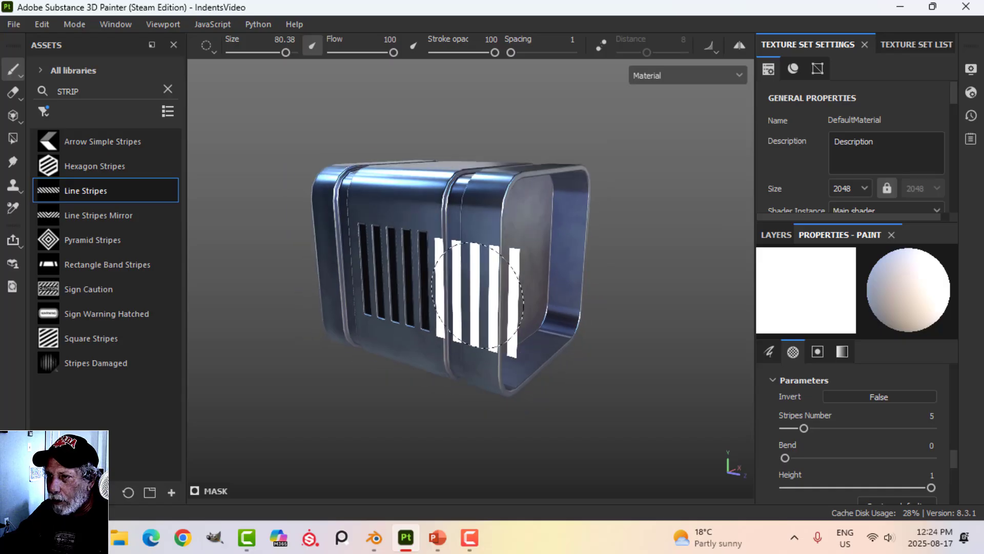
pyautogui.moveTo(478, 294)
pyautogui.keyDown('alt'); pyautogui.mouseDown()
pyautogui.moveTo(528, 286)
pyautogui.moveTo(515, 295)
pyautogui.mouseUp(); pyautogui.keyUp('alt')
pyautogui.scroll(3, 509, 298)
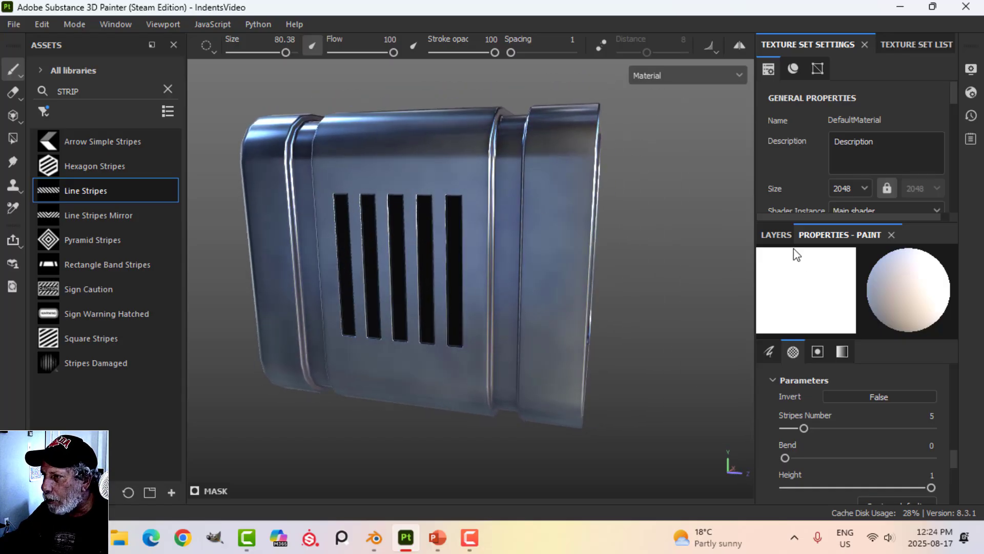
# - Add a Blur filter to the fill layer's mask above the stripe paint and set its intensity to 1.8
pyautogui.click(776, 234)
pyautogui.click(824, 257)
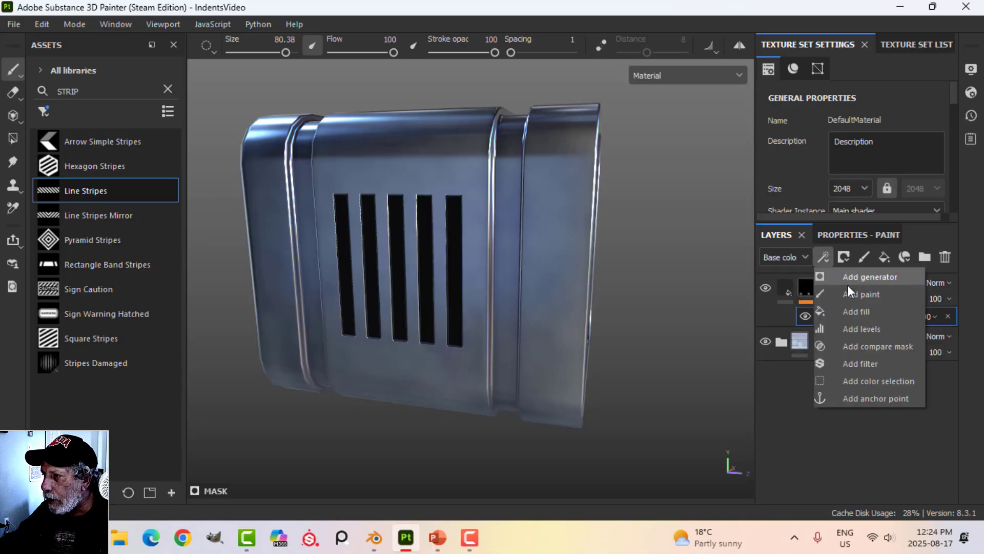
pyautogui.click(868, 361)
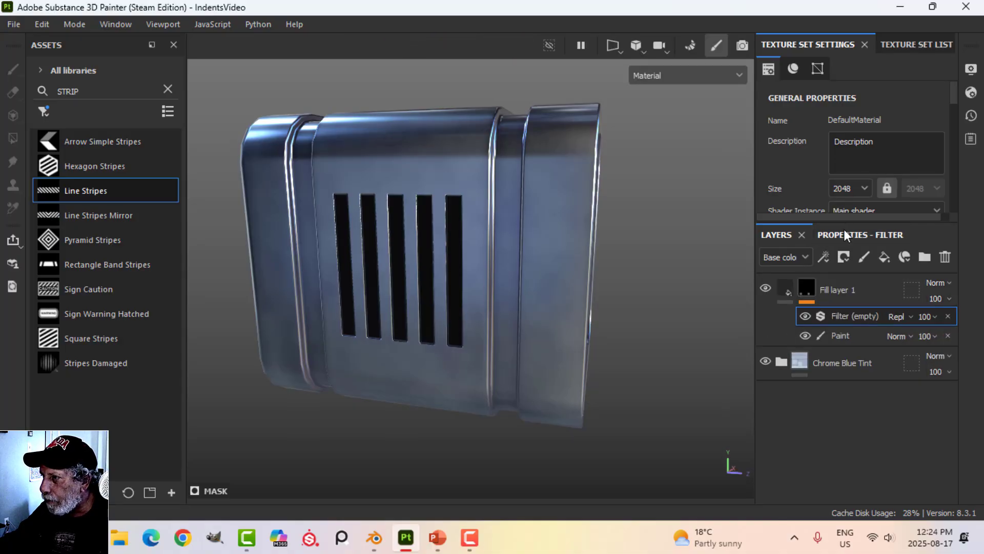
pyautogui.click(842, 232)
pyautogui.click(862, 293)
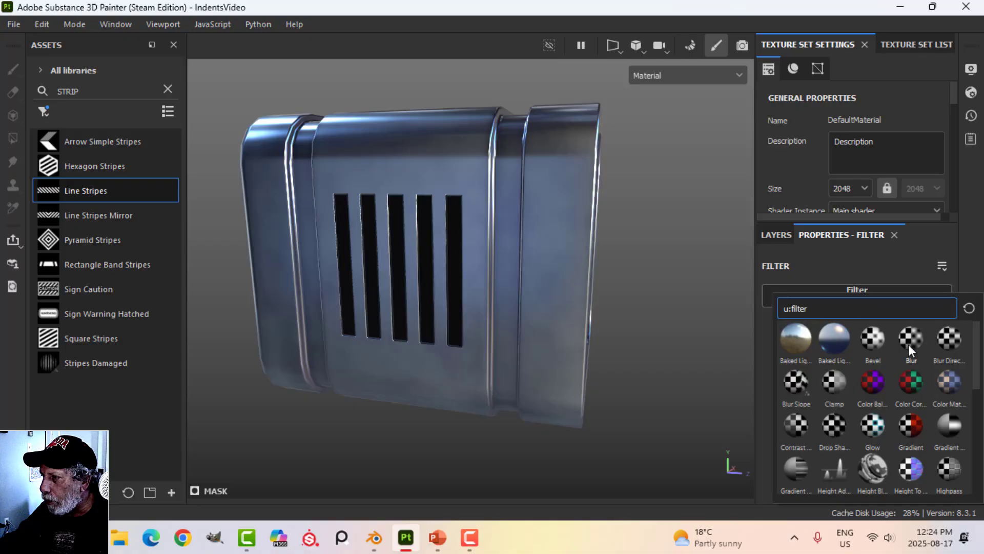
pyautogui.click(859, 338)
pyautogui.click(942, 355)
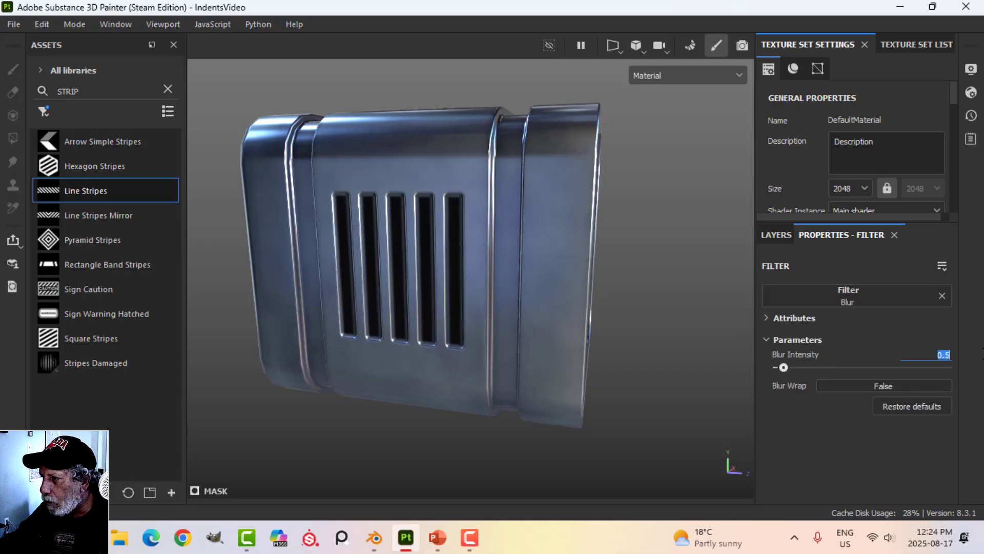
pyautogui.press('Return')
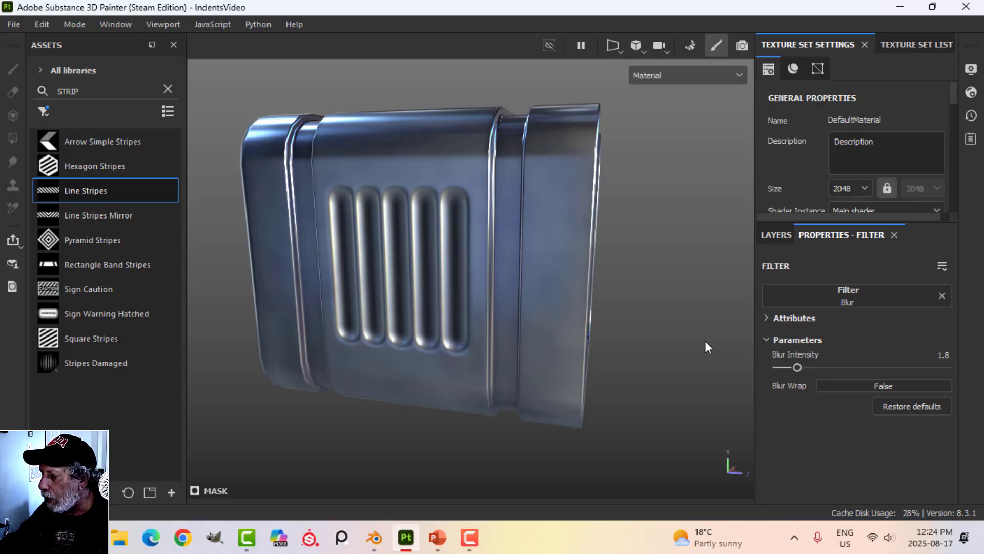
# - Add a Levels effect above the mask's Blur filter and lower its output maximum to 0.77
pyautogui.click(779, 235)
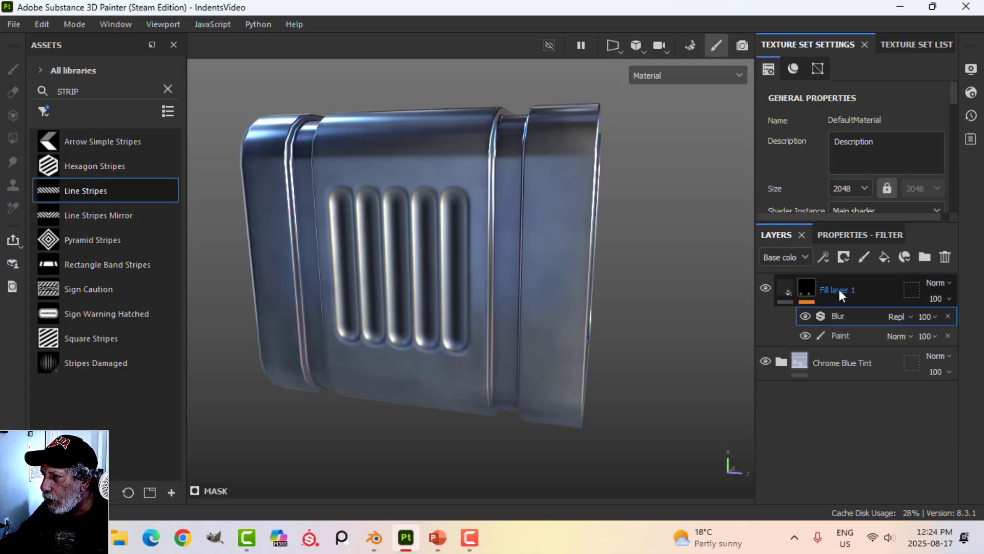
pyautogui.click(824, 257)
pyautogui.click(859, 331)
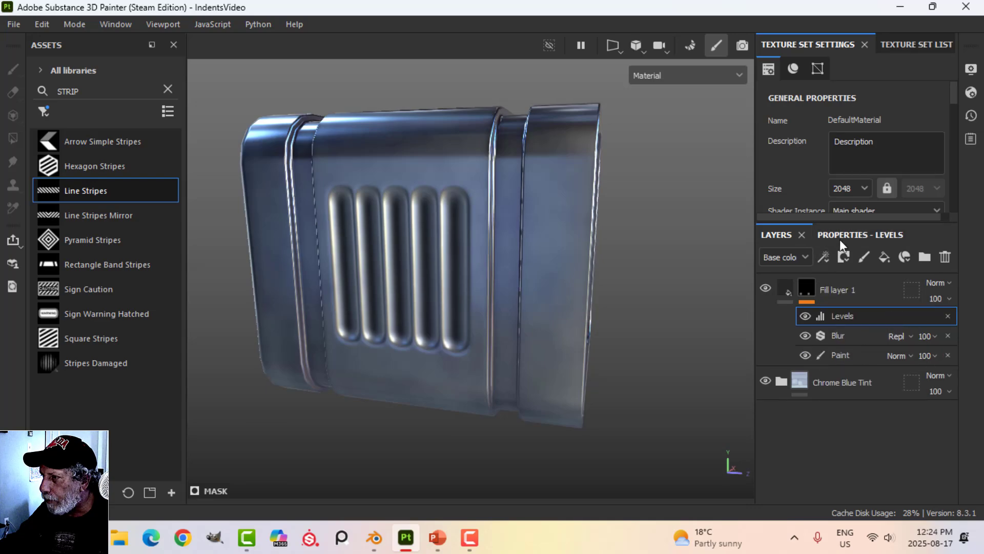
pyautogui.click(841, 236)
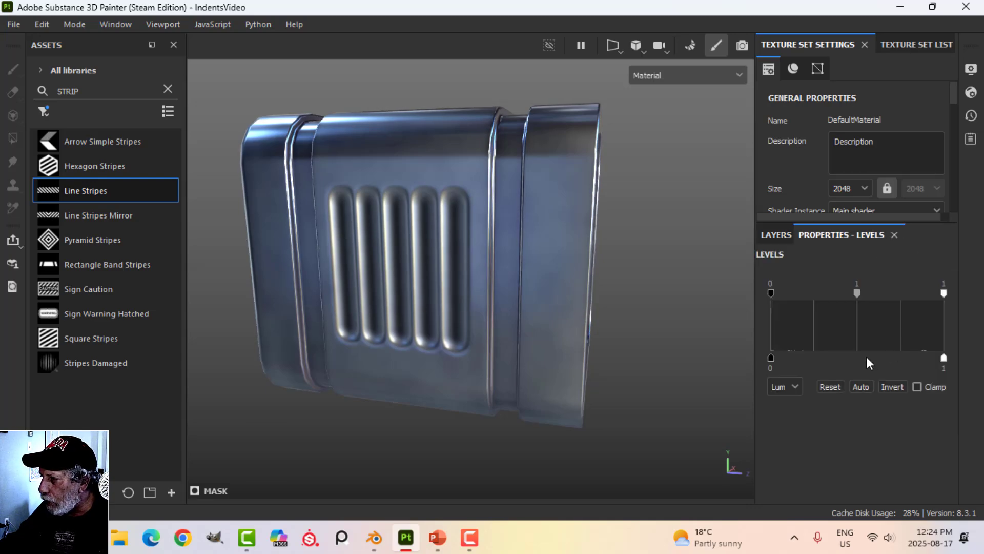
pyautogui.moveTo(772, 358)
pyautogui.mouseDown()
pyautogui.moveTo(819, 358)
pyautogui.moveTo(763, 360)
pyautogui.mouseUp()
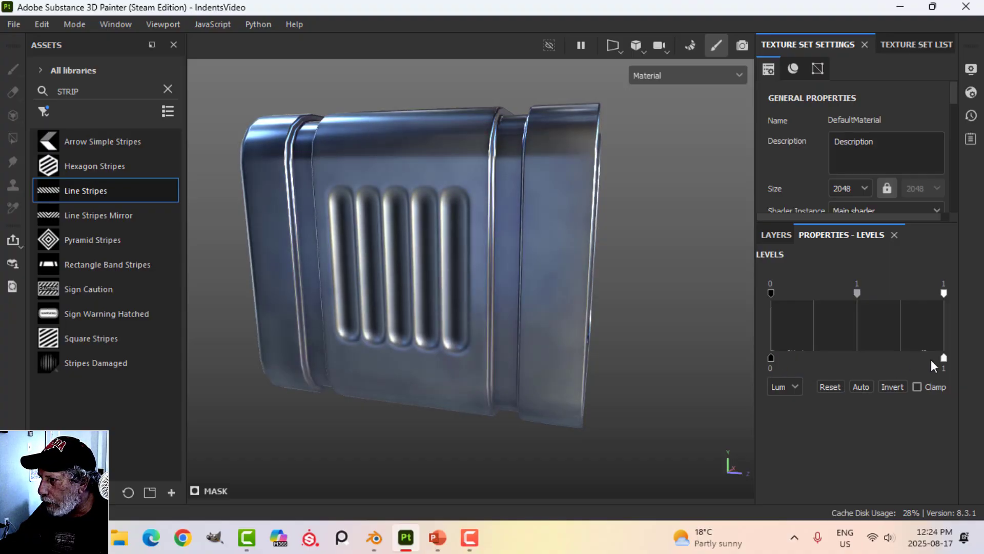
pyautogui.moveTo(943, 358); pyautogui.dragTo(904, 358)
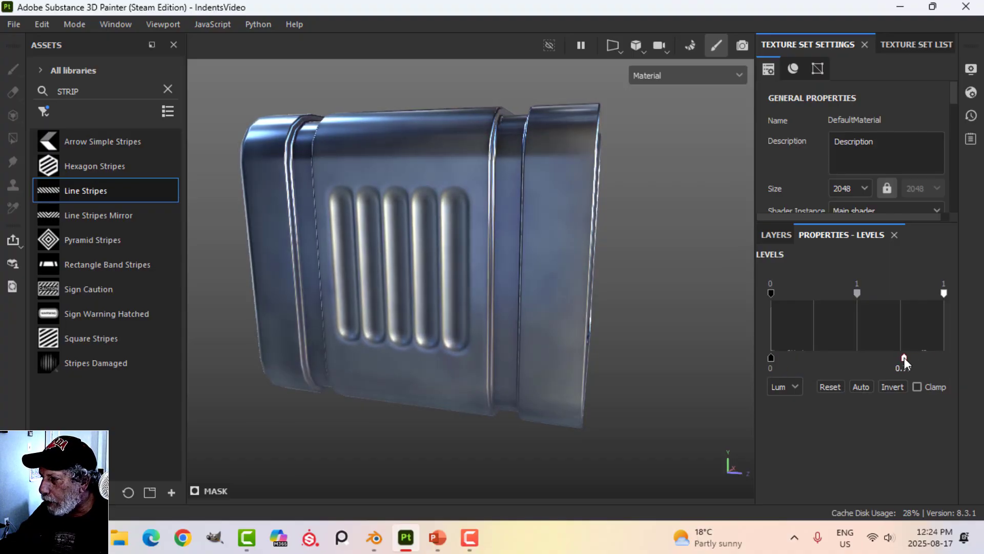
# - Sharpen the blurred stripes by setting the Levels input minimum to 0.209, midtone to 0.777 and input maximum to 0.565
pyautogui.moveTo(943, 293); pyautogui.dragTo(868, 294)
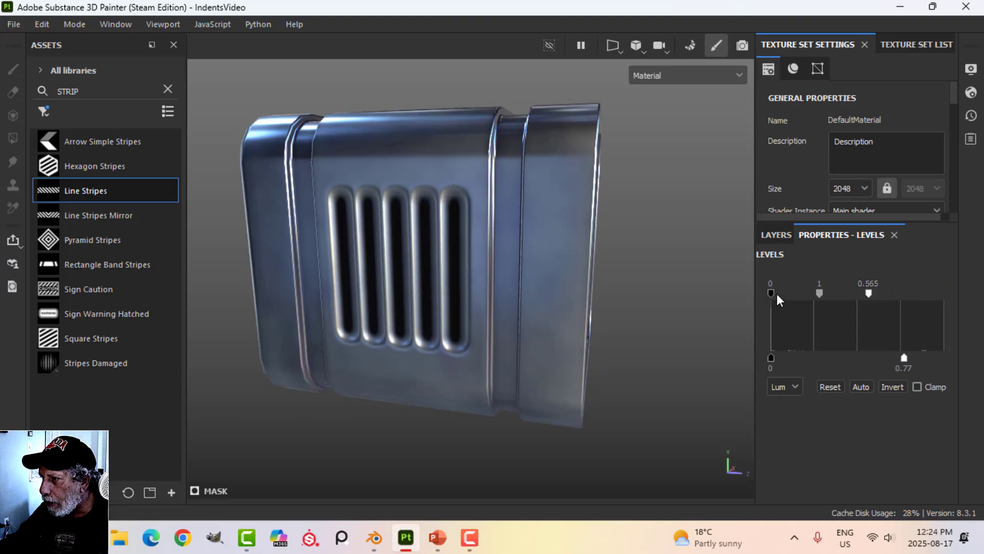
pyautogui.moveTo(775, 298); pyautogui.dragTo(810, 298)
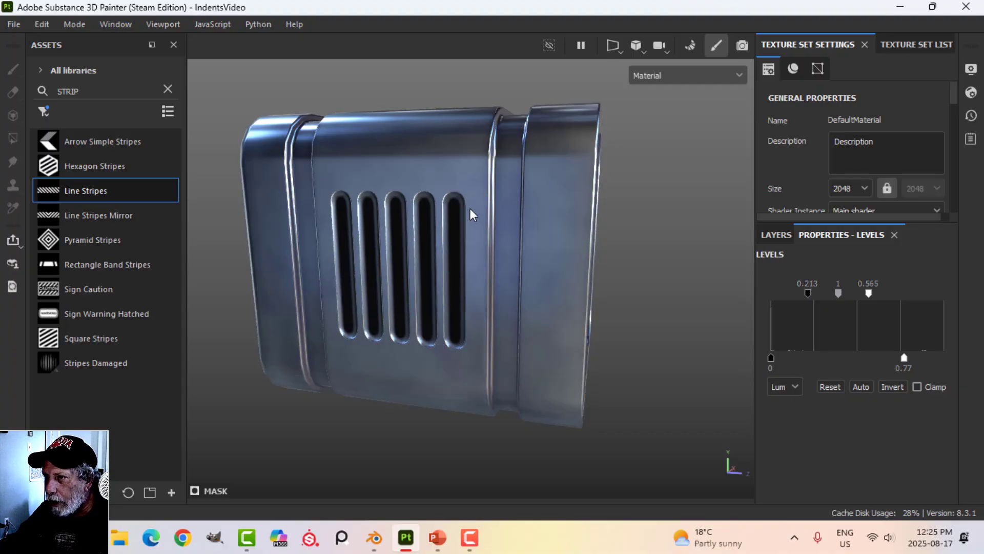
pyautogui.moveTo(839, 298)
pyautogui.mouseDown()
pyautogui.moveTo(832, 307)
pyautogui.moveTo(807, 295)
pyautogui.mouseUp()
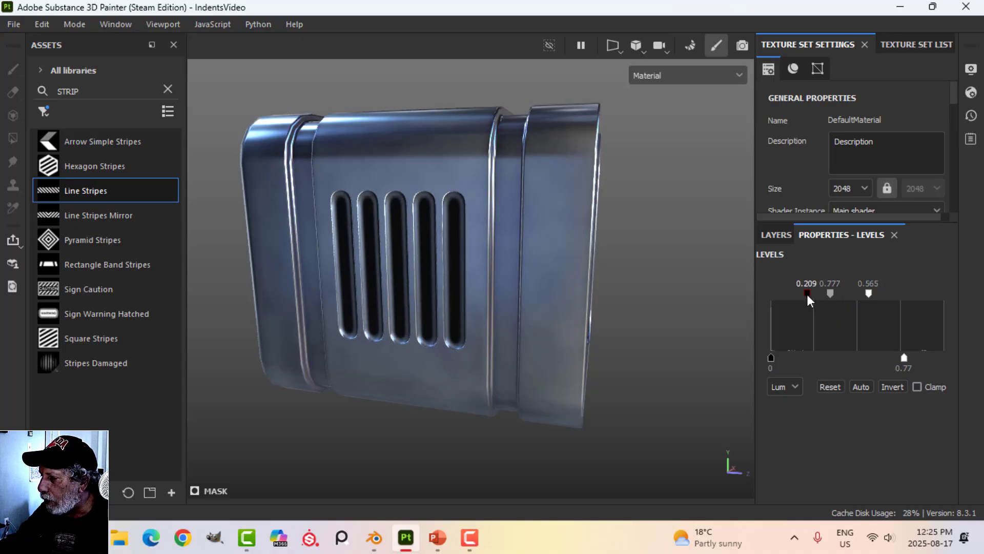
pyautogui.keyDown('alt'); pyautogui.moveTo(588, 338); pyautogui.dragTo(492, 277); pyautogui.keyUp('alt')
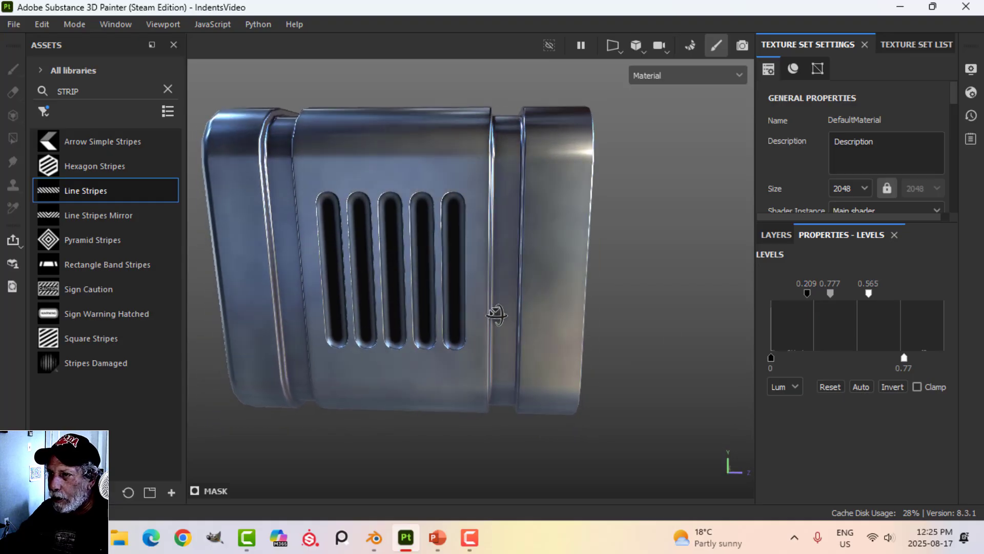
# - Add a Mask Outline filter above the Levels effect in the mask and set its mask position to Inside
pyautogui.click(776, 235)
pyautogui.click(823, 254)
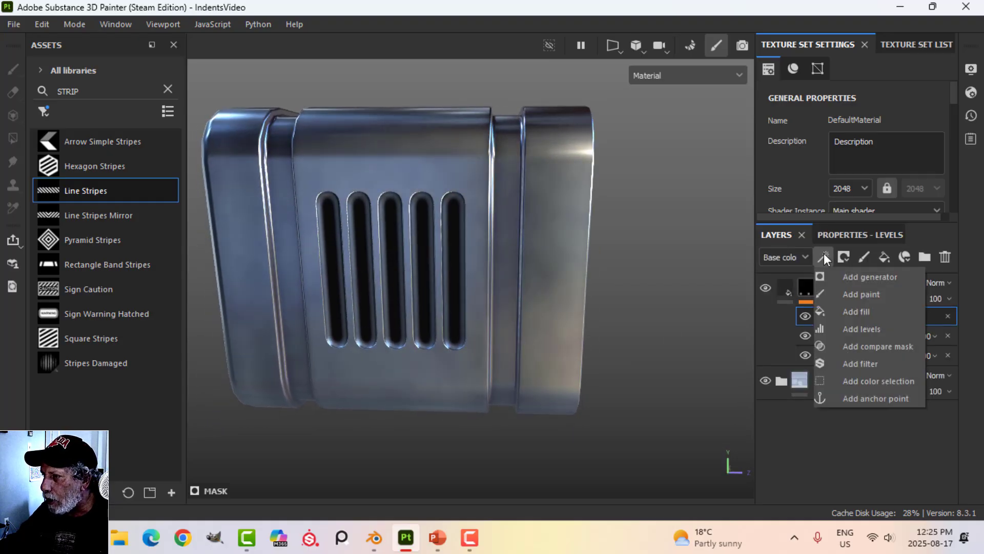
pyautogui.click(862, 363)
pyautogui.click(853, 235)
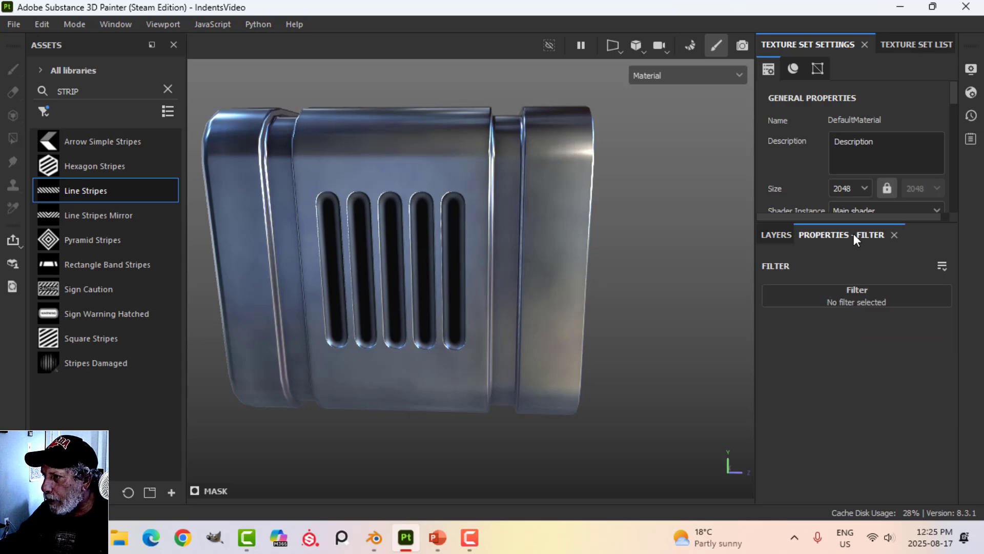
pyautogui.click(865, 296)
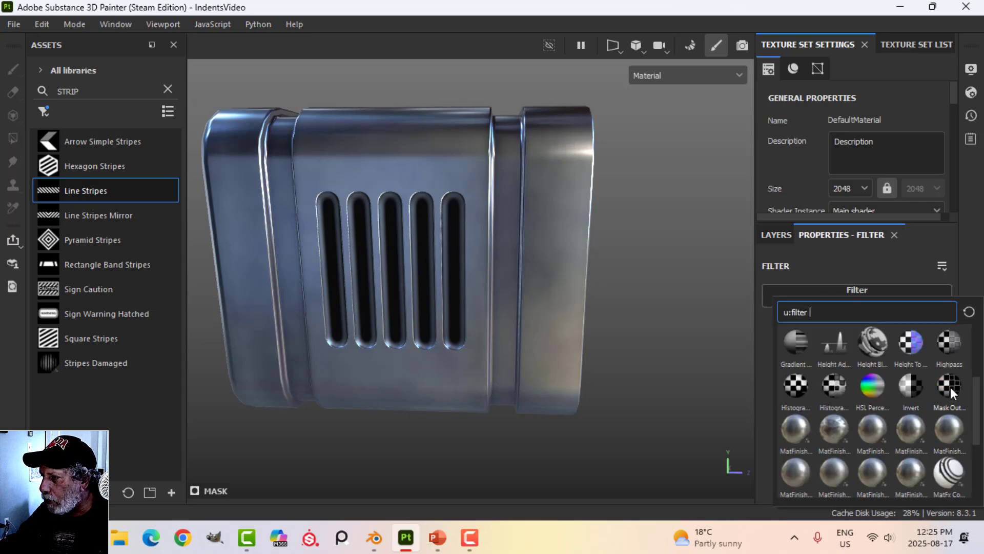
pyautogui.click(949, 383)
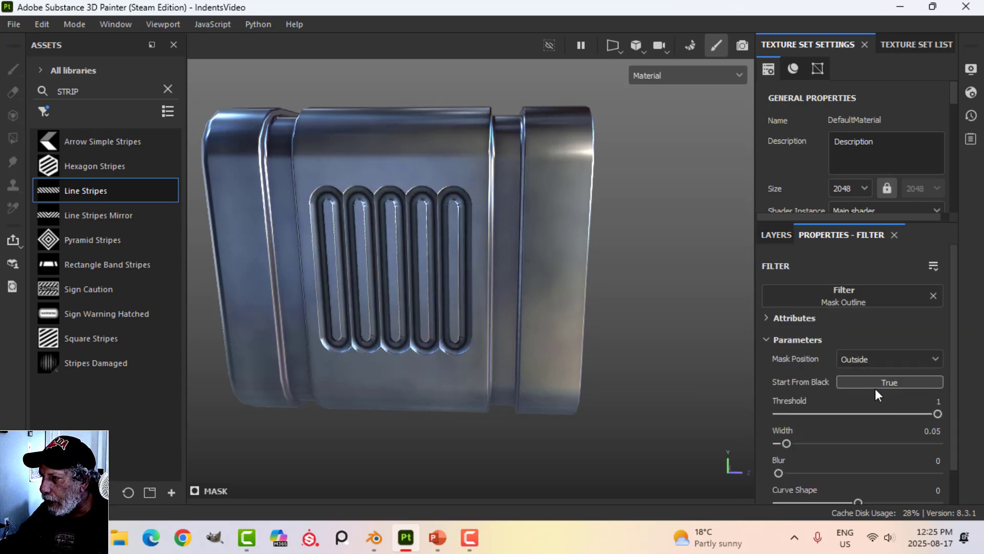
pyautogui.click(882, 356)
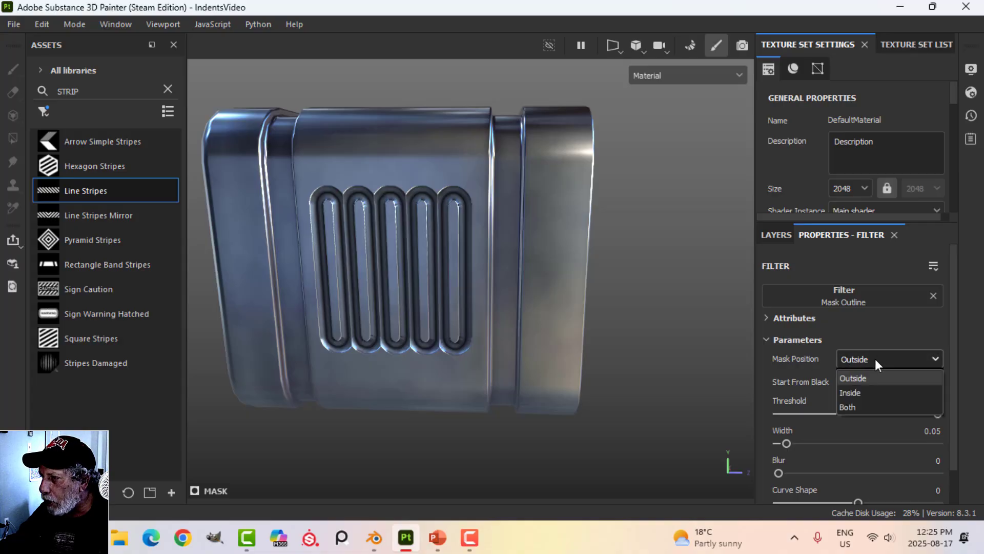
pyautogui.click(862, 389)
# - Set the Mask Outline filter's width to 0.06, blur to 0.07 and curve shape to -1
pyautogui.keyDown('alt'); pyautogui.moveTo(631, 340); pyautogui.dragTo(626, 319); pyautogui.keyUp('alt')
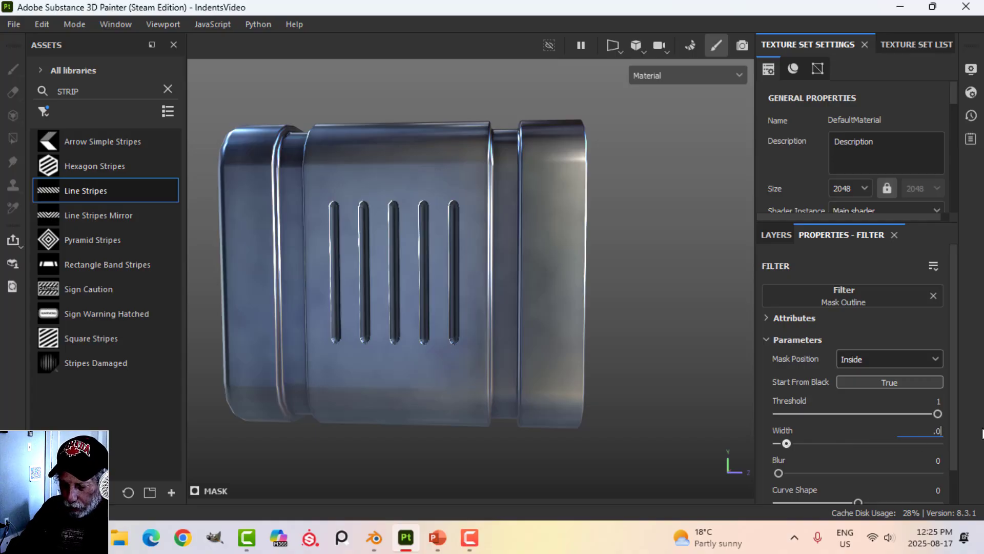
pyautogui.write('6')
pyautogui.press('Return')
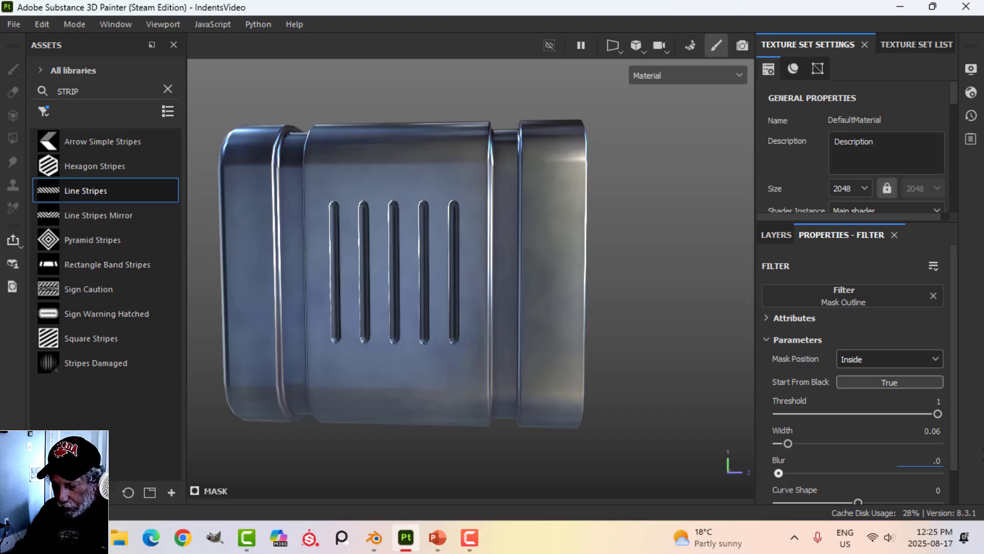
pyautogui.write('.07')
pyautogui.press('Return')
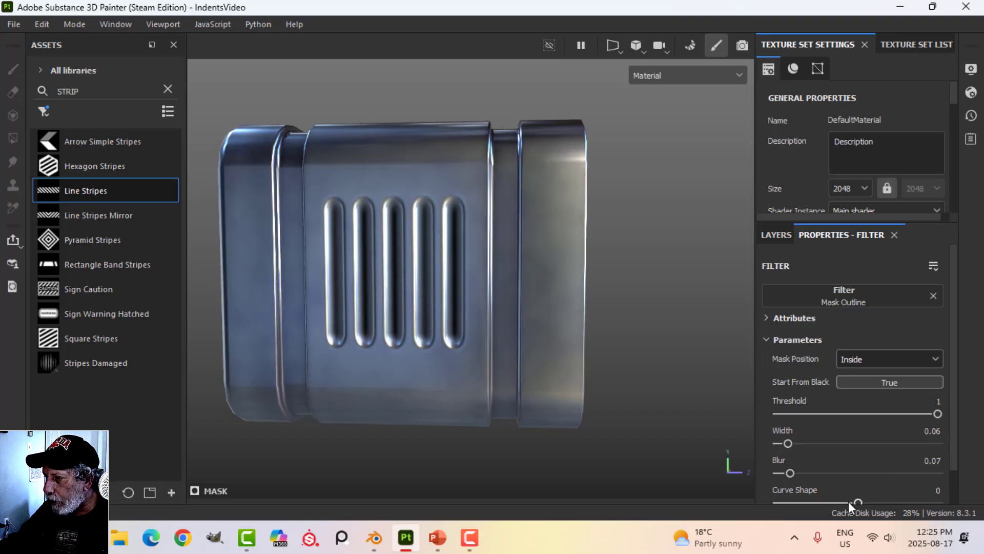
pyautogui.moveTo(857, 502); pyautogui.dragTo(747, 488)
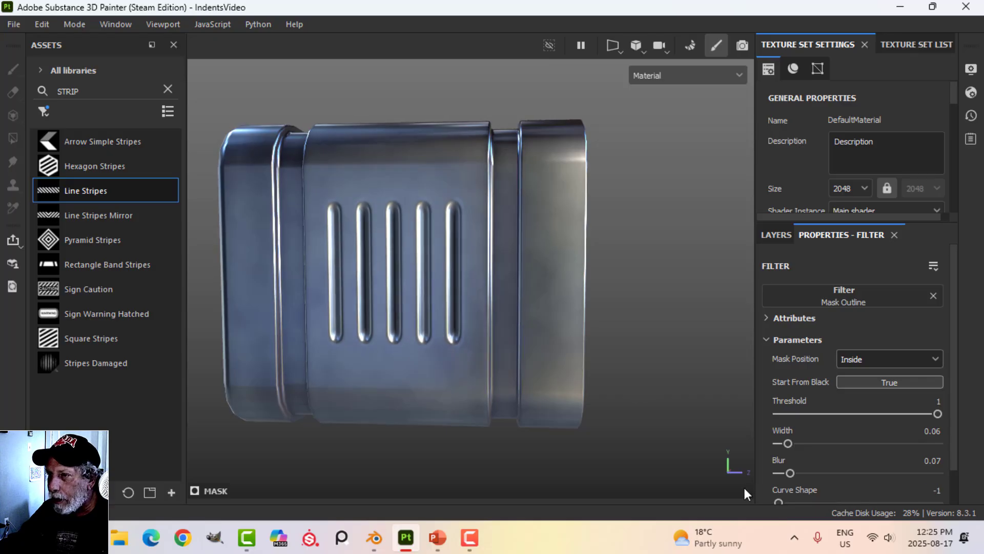
pyautogui.keyDown('alt'); pyautogui.moveTo(569, 307); pyautogui.dragTo(520, 315); pyautogui.keyUp('alt')
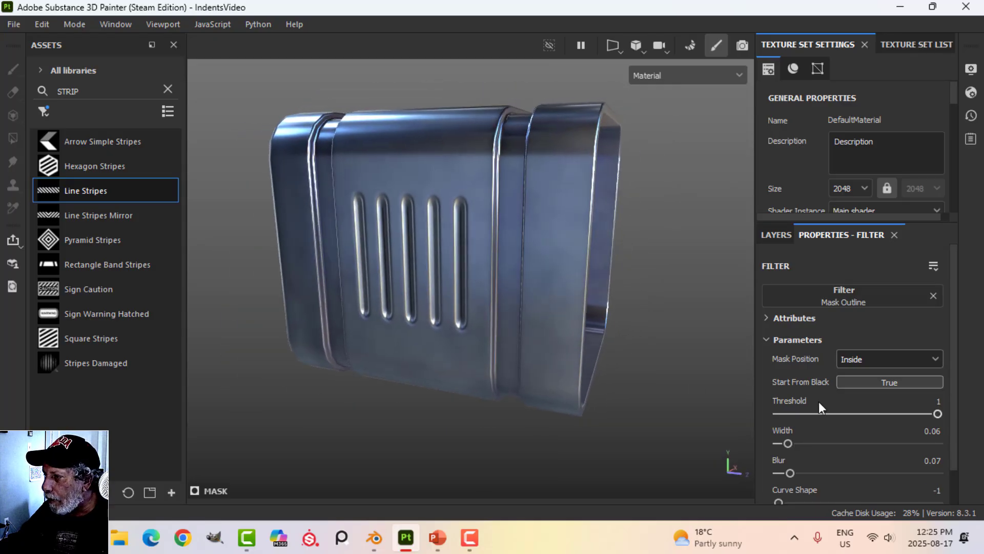
pyautogui.scroll(-2, 819, 401)
# - Add a second Levels effect above the Mask Outline filter and lower its output maximum to 0.657
pyautogui.click(779, 234)
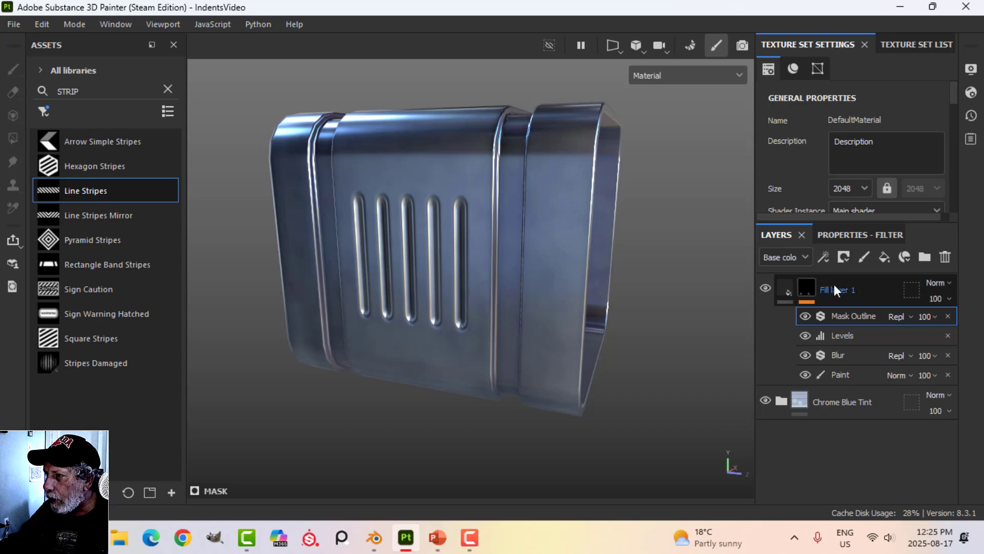
pyautogui.click(824, 256)
pyautogui.click(851, 327)
pyautogui.click(845, 235)
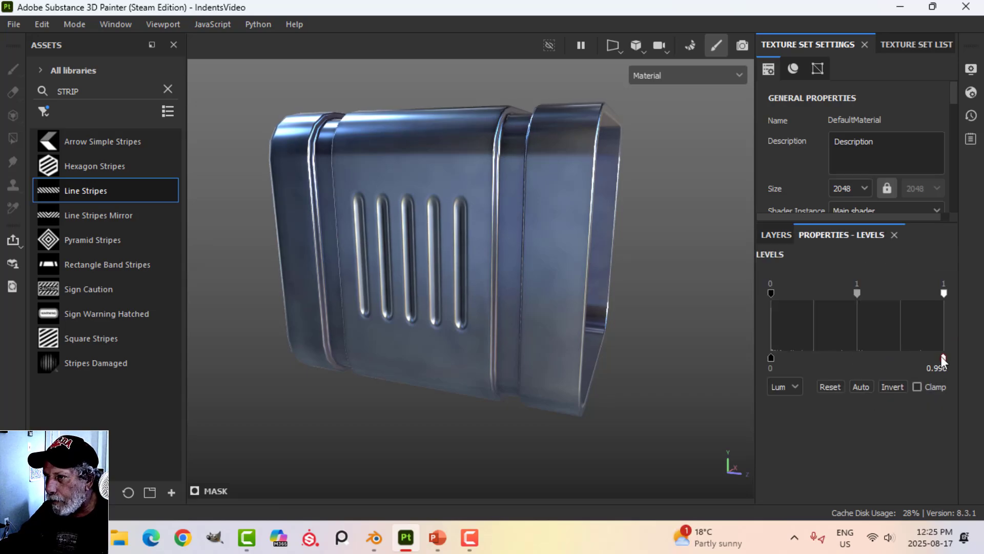
pyautogui.moveTo(941, 356); pyautogui.dragTo(885, 356)
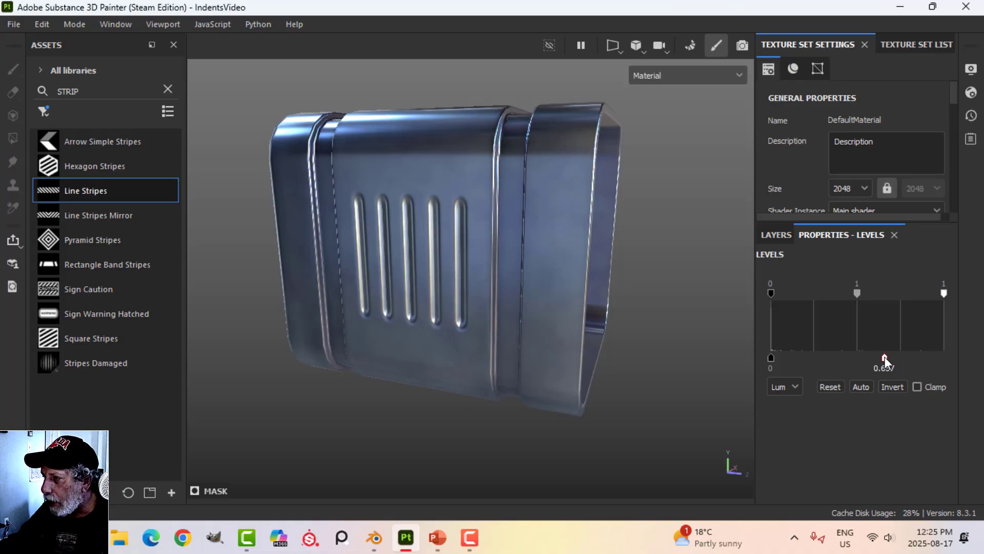
# - Tighten the slots with the second Levels effect: input maximum 0.494, input minimum about 0.24, and a lower midtone
pyautogui.moveTo(943, 294); pyautogui.dragTo(863, 306)
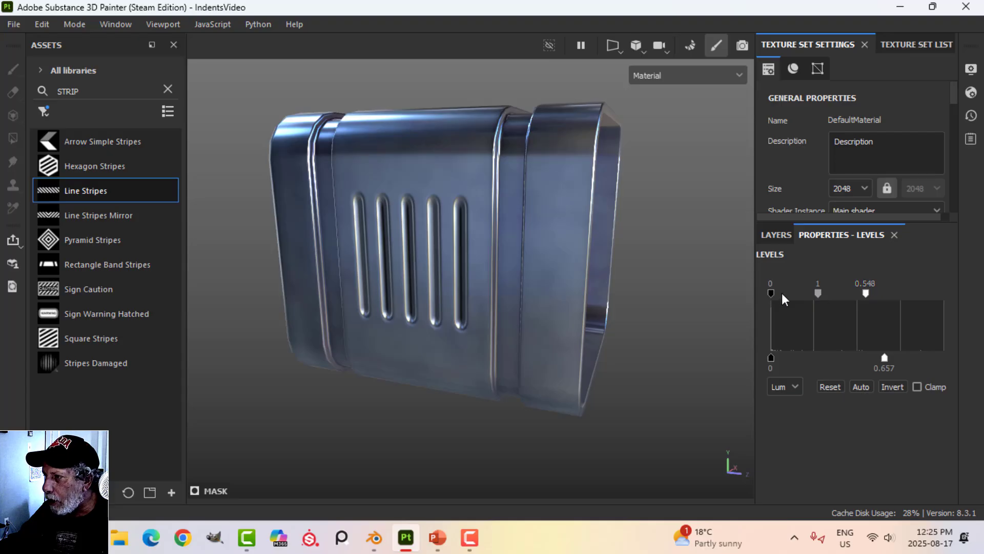
pyautogui.moveTo(771, 295); pyautogui.dragTo(799, 295)
pyautogui.keyDown('alt'); pyautogui.moveTo(552, 368); pyautogui.dragTo(604, 345); pyautogui.keyUp('alt')
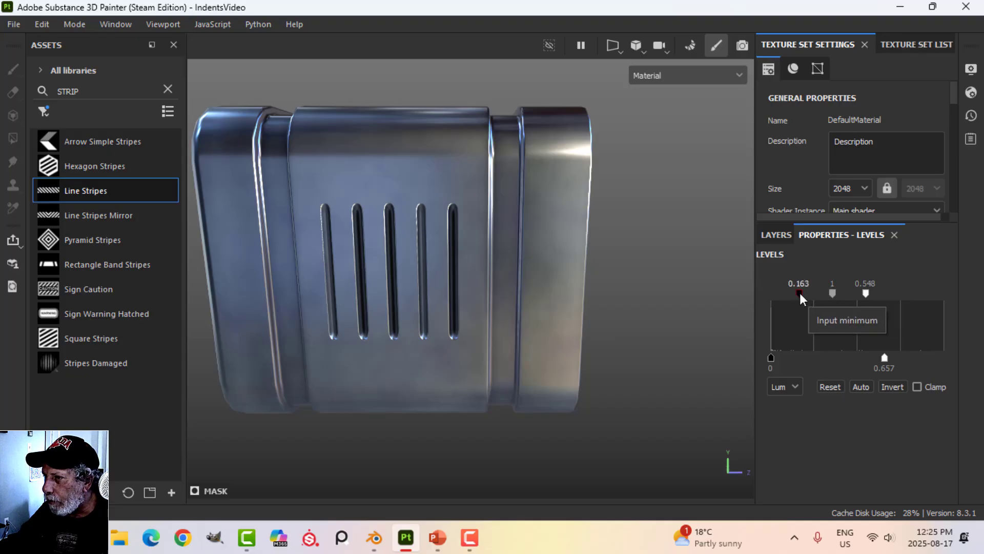
pyautogui.moveTo(799, 294); pyautogui.dragTo(856, 295)
pyautogui.moveTo(604, 328)
pyautogui.keyDown('alt'); pyautogui.mouseDown()
pyautogui.moveTo(495, 285)
pyautogui.moveTo(567, 293)
pyautogui.moveTo(576, 316)
pyautogui.moveTo(553, 287)
pyautogui.moveTo(583, 285)
pyautogui.moveTo(607, 318)
pyautogui.moveTo(584, 334)
pyautogui.moveTo(619, 327)
pyautogui.mouseUp(); pyautogui.keyUp('alt')
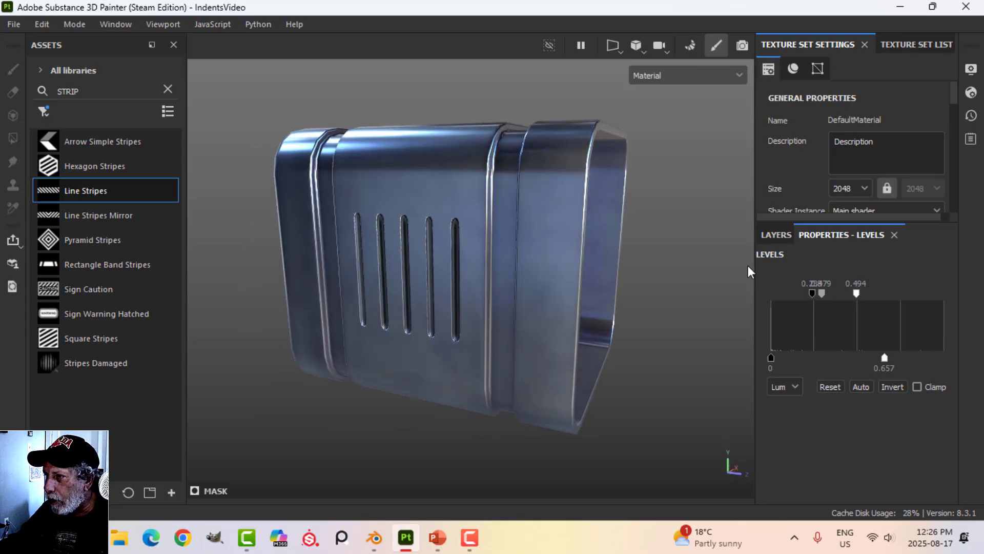
# - Add another filter above the second Levels effect in the mask and choose Blur for it
pyautogui.click(774, 234)
pyautogui.click(833, 257)
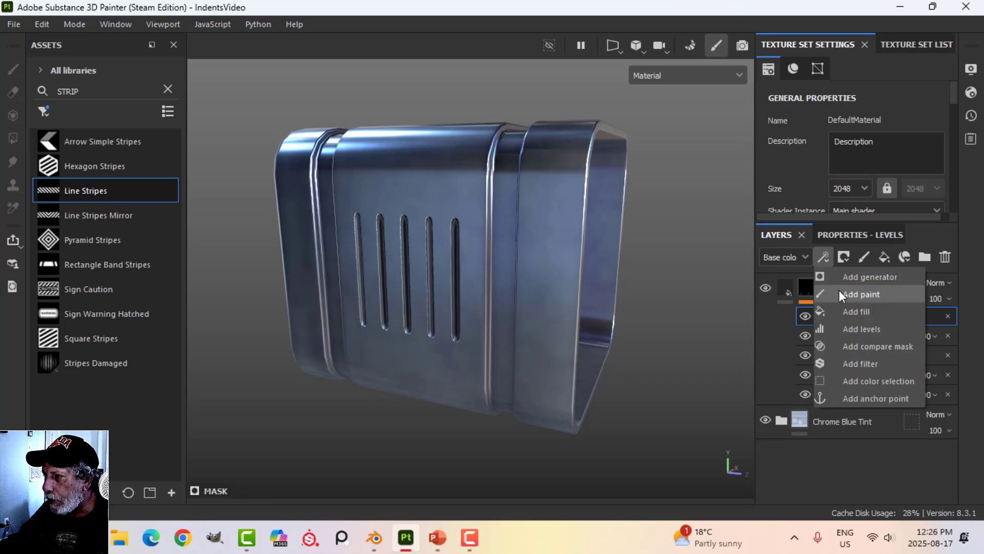
pyautogui.click(849, 360)
pyautogui.click(853, 236)
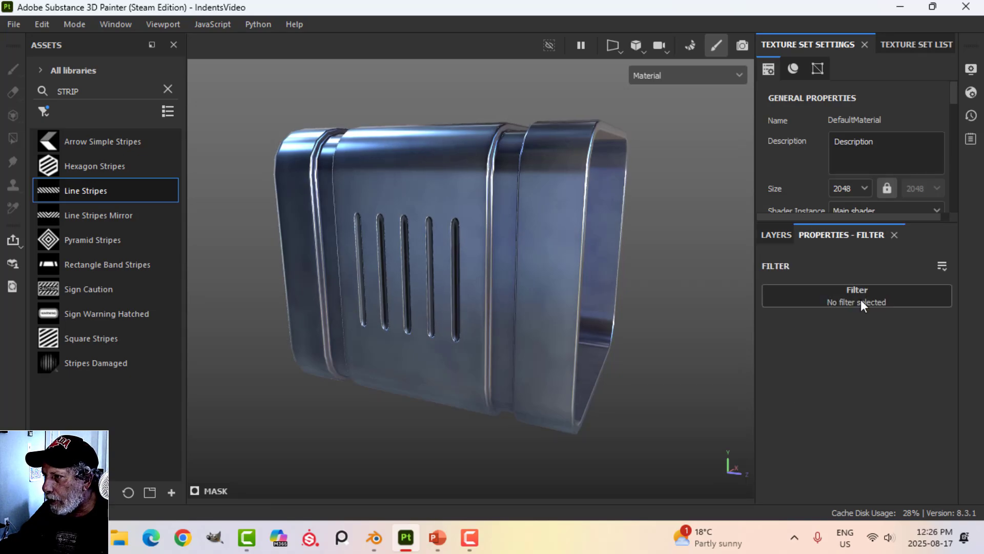
pyautogui.click(861, 298)
pyautogui.click(912, 350)
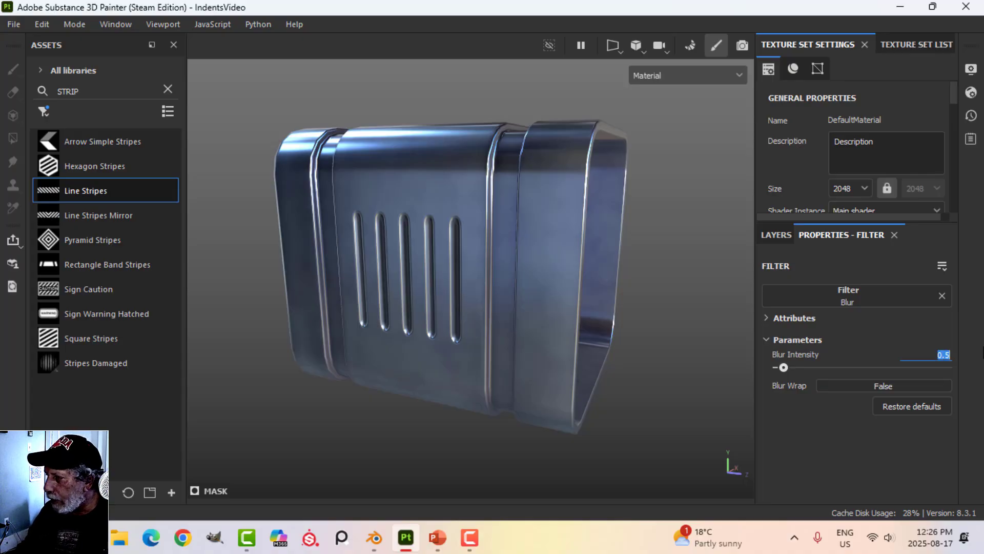
# - Set the topmost Blur filter's intensity to 0.25, inspect the slots up close and return to the layer stack
pyautogui.write('5')
pyautogui.press('Return')
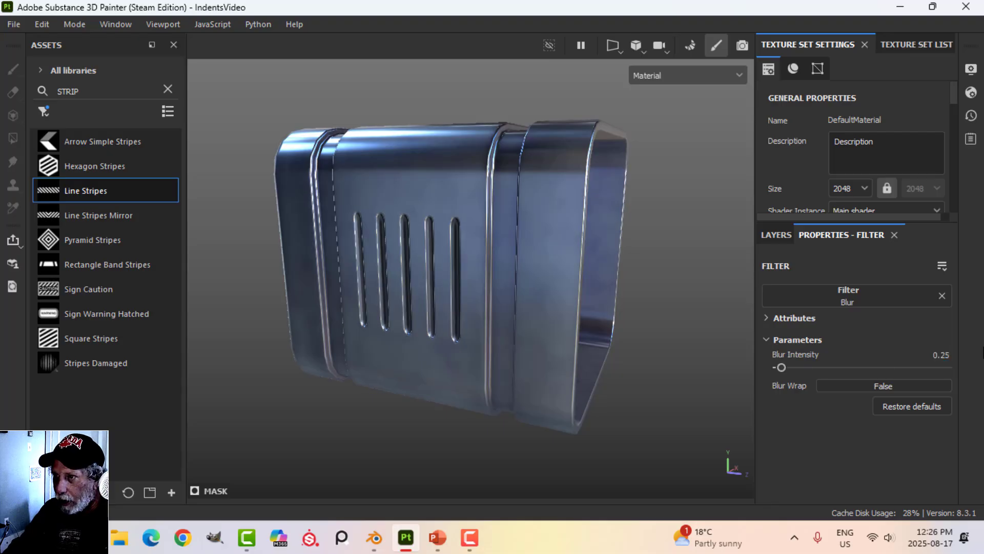
pyautogui.scroll(-1, 486, 302)
pyautogui.scroll(2, 468, 303)
pyautogui.keyDown('alt'); pyautogui.moveTo(468, 304); pyautogui.dragTo(490, 301); pyautogui.keyUp('alt')
pyautogui.click(777, 235)
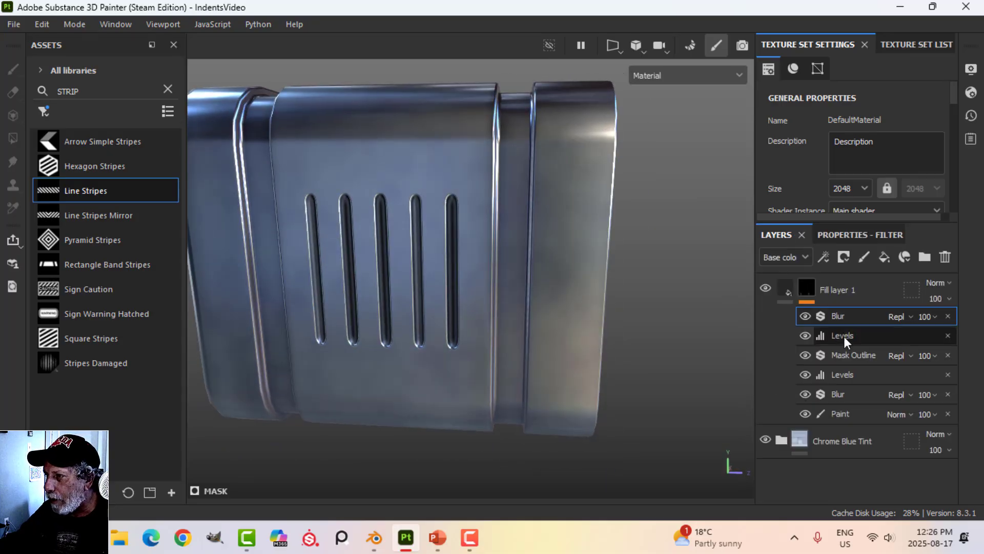
# - Reopen the Levels effect between the top Blur and Mask Outline, setting its midtone to 0.985 and input minimum to 0.276
pyautogui.click(844, 335)
pyautogui.click(859, 235)
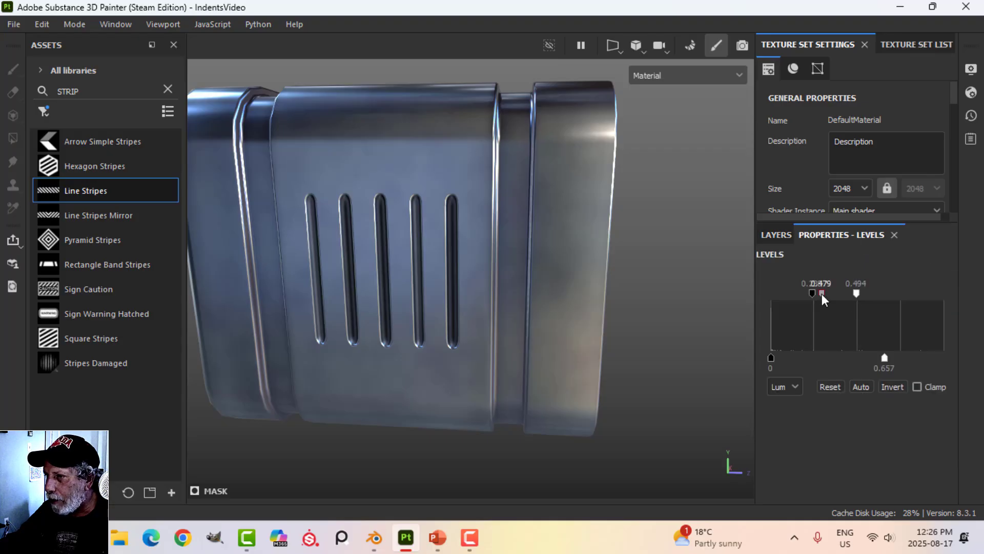
pyautogui.moveTo(822, 299)
pyautogui.mouseDown()
pyautogui.moveTo(841, 297)
pyautogui.moveTo(816, 299)
pyautogui.mouseUp()
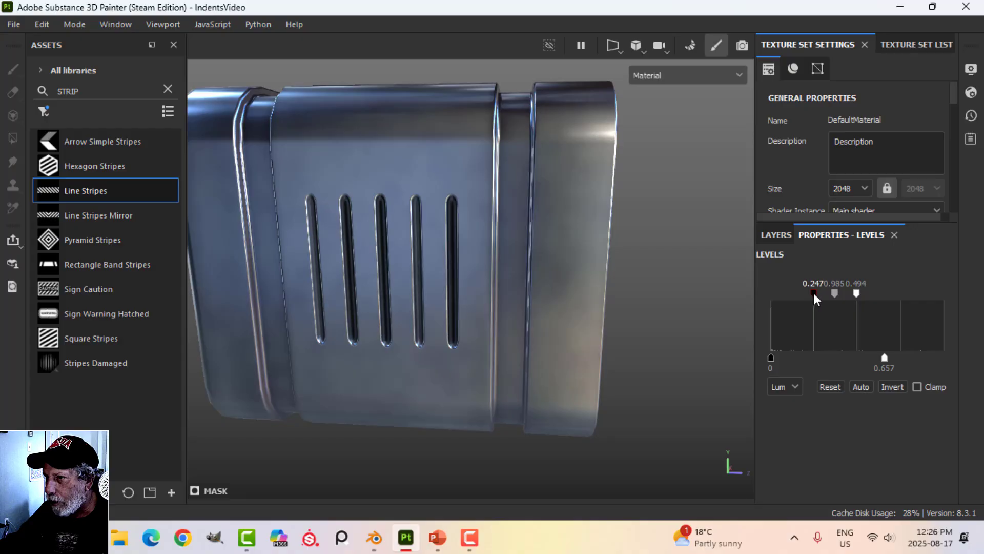
pyautogui.keyDown('alt'); pyautogui.moveTo(615, 305); pyautogui.dragTo(468, 270); pyautogui.keyUp('alt')
pyautogui.scroll(3, 679, 301)
pyautogui.keyDown('alt'); pyautogui.moveTo(679, 301); pyautogui.dragTo(543, 328); pyautogui.keyUp('alt')
pyautogui.scroll(3, 595, 343)
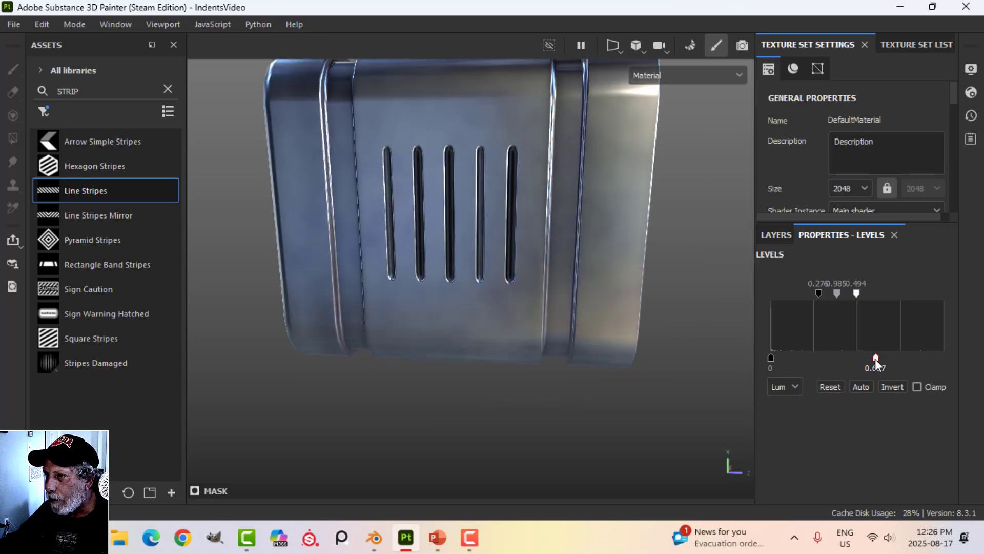
# - Lower the Levels output maximum to 0.565, raise the input minimum to about 0.34 and reduce the midtone
pyautogui.moveTo(882, 359); pyautogui.dragTo(867, 360)
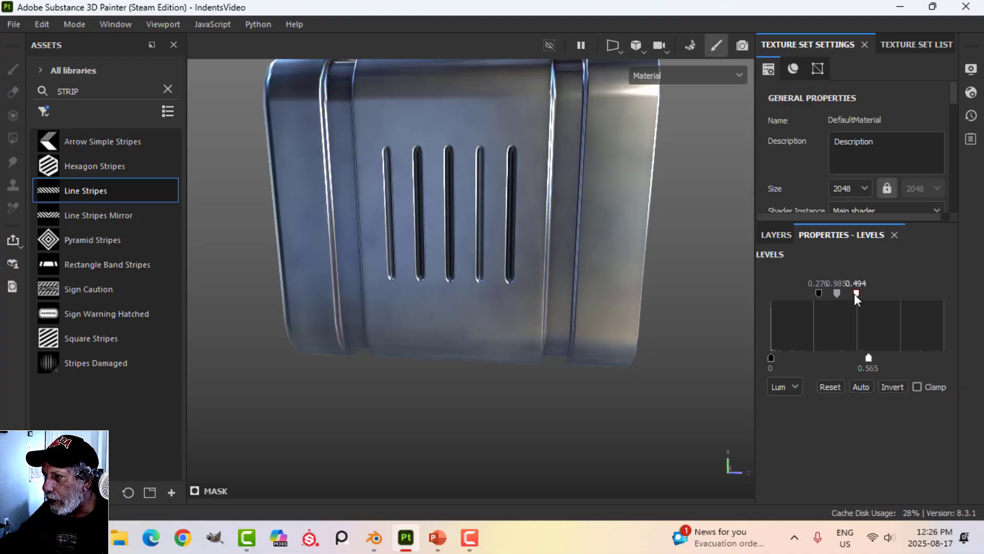
pyautogui.moveTo(817, 294); pyautogui.dragTo(823, 294)
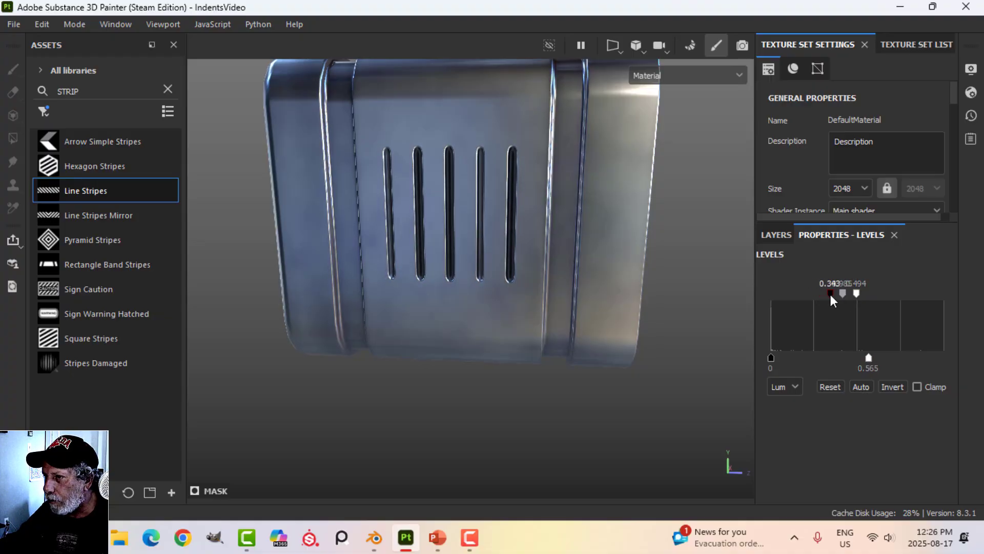
pyautogui.moveTo(841, 297); pyautogui.dragTo(835, 298)
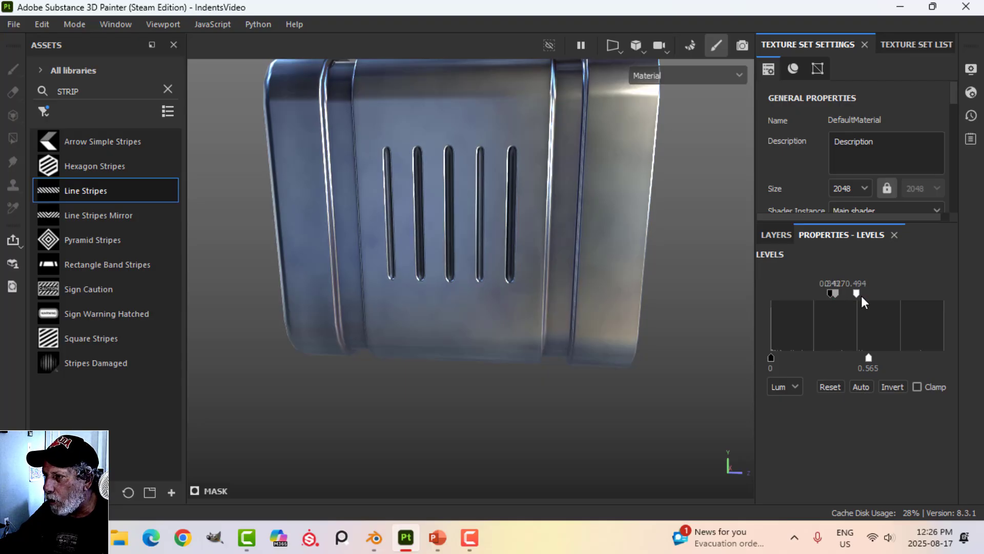
# - Raise the Levels input maximum to 0.531 and inspect the vent slots from an angle and at a distance
pyautogui.moveTo(859, 294)
pyautogui.mouseDown()
pyautogui.moveTo(948, 288)
pyautogui.moveTo(868, 300)
pyautogui.mouseUp()
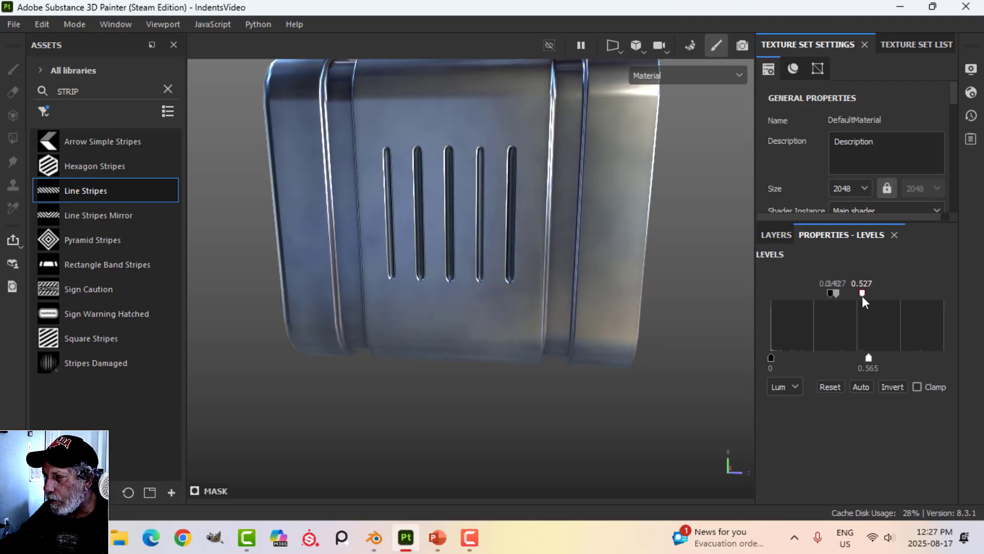
pyautogui.moveTo(862, 296); pyautogui.dragTo(862, 296)
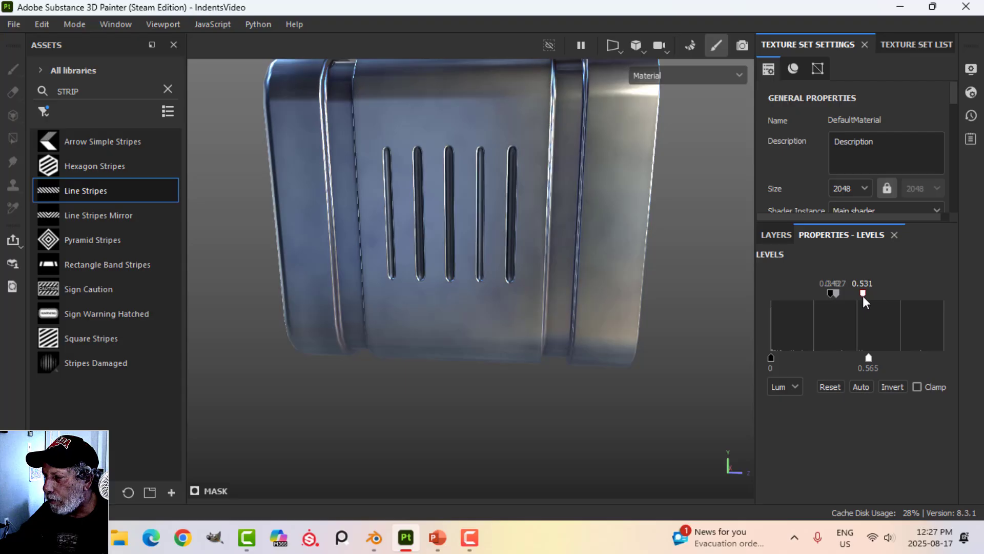
pyautogui.keyDown('alt'); pyautogui.moveTo(747, 347); pyautogui.dragTo(495, 337); pyautogui.keyUp('alt')
pyautogui.scroll(2, 653, 340)
pyautogui.scroll(-3, 653, 340)
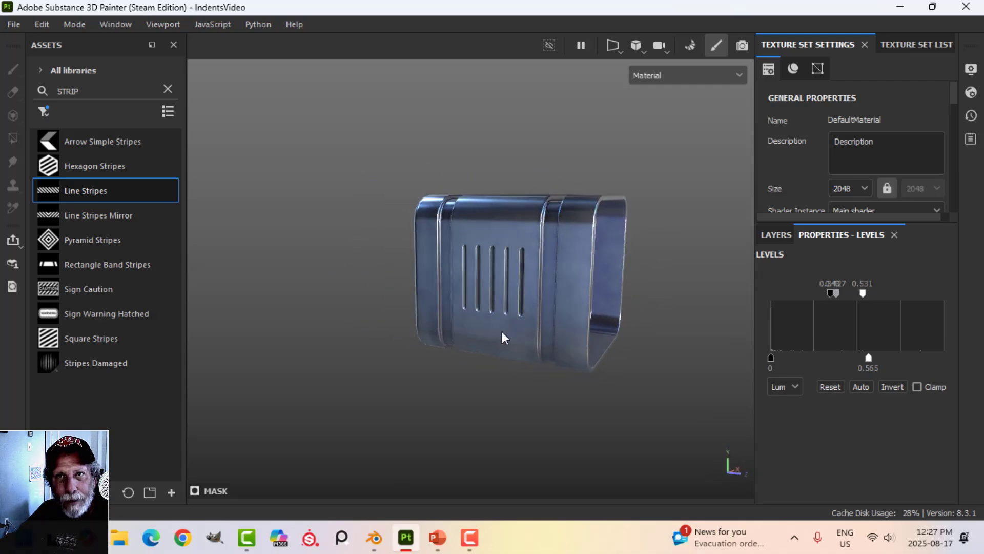